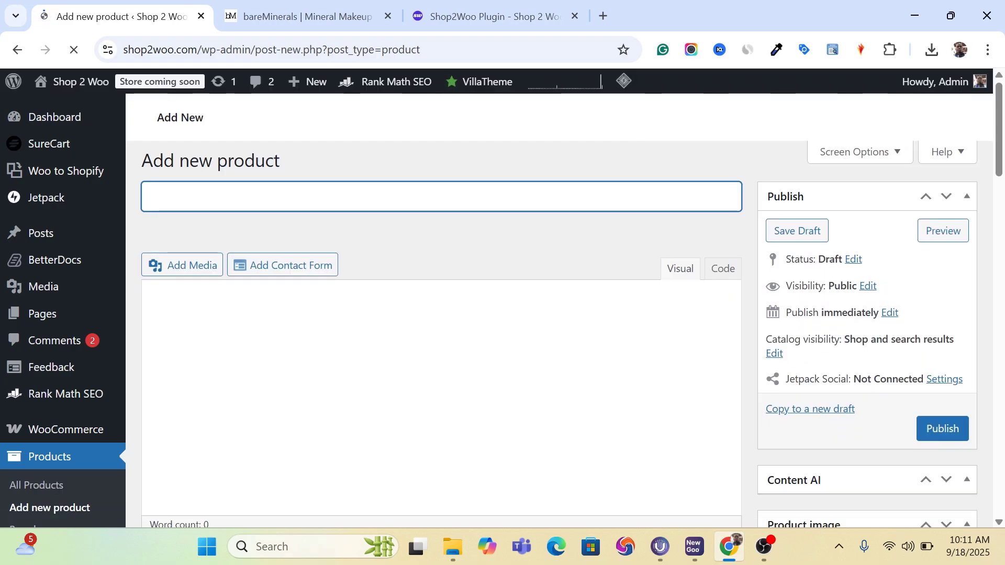
- Look through the Add new product form, from the product name and description to product data, short description and SEO sections
scroll(185, 280, "down", 3)
scroll(441, 308, "down", 4)
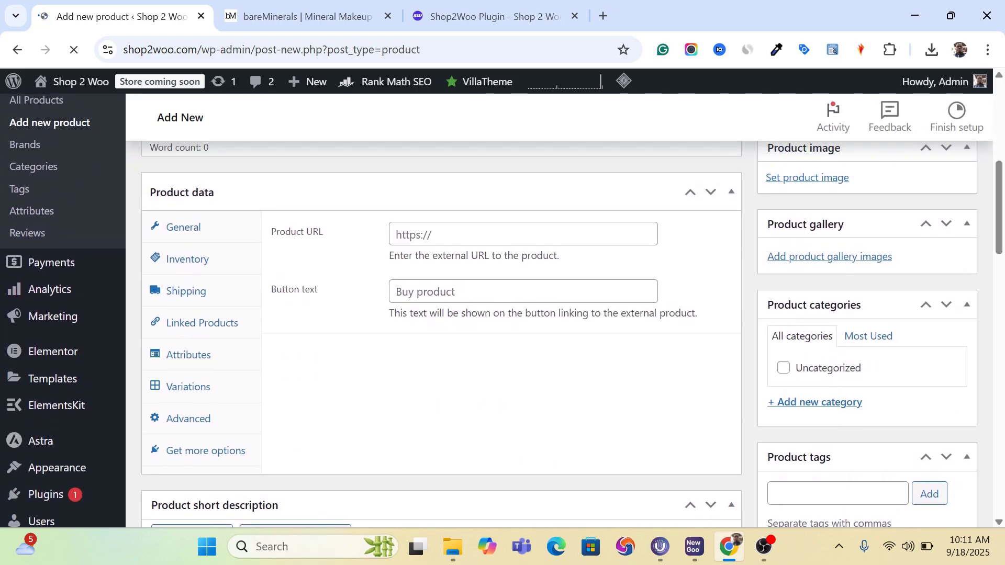
scroll(396, 343, "up", 7)
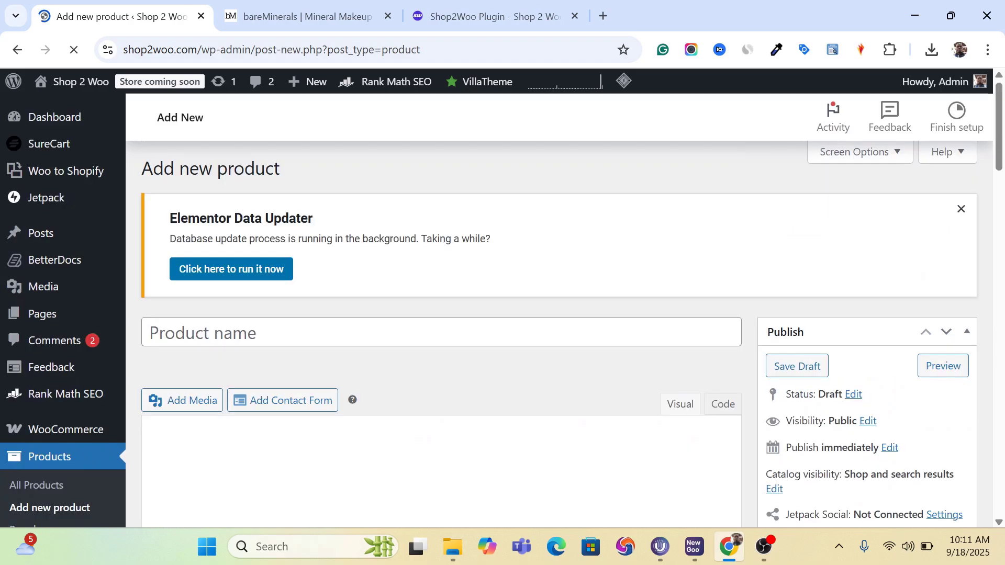
scroll(436, 360, "down", 4)
scroll(441, 314, "down", 9)
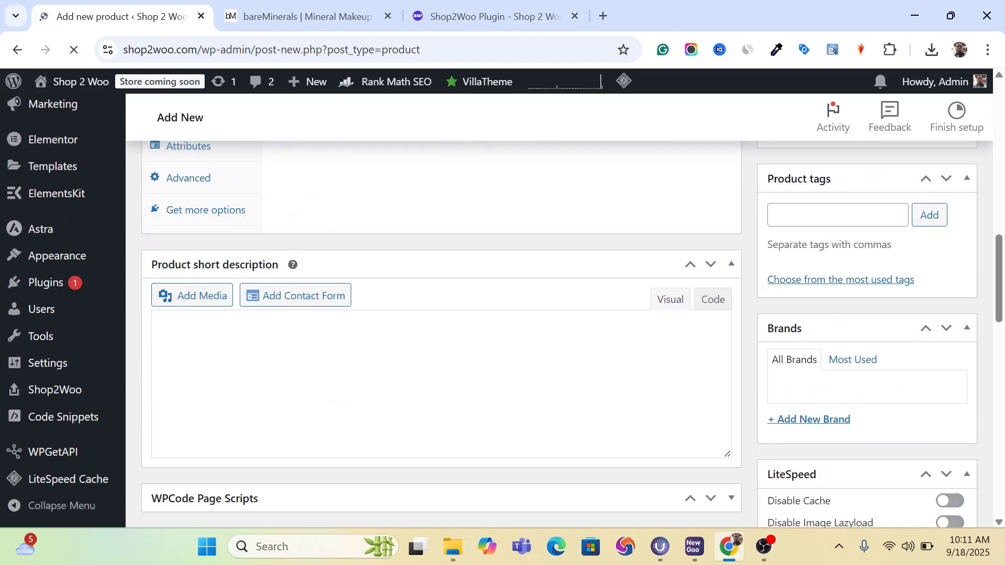
scroll(441, 314, "down", 4)
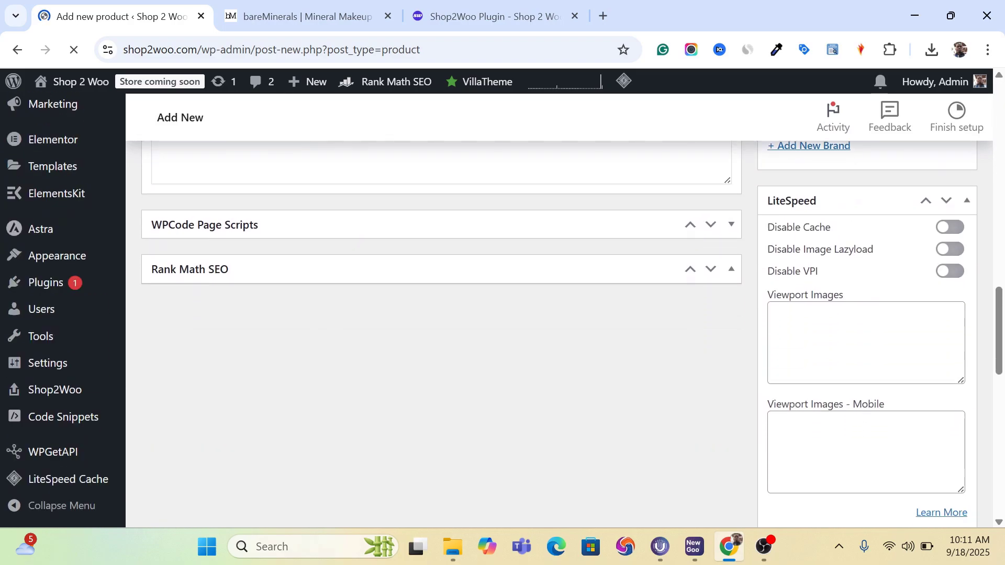
scroll(441, 314, "up", 15)
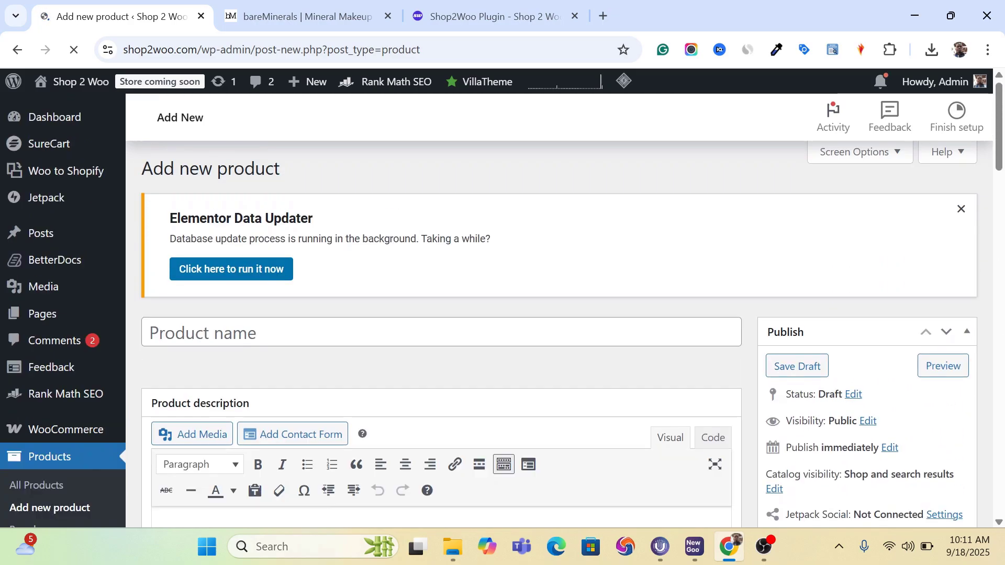
scroll(441, 314, "down", 3)
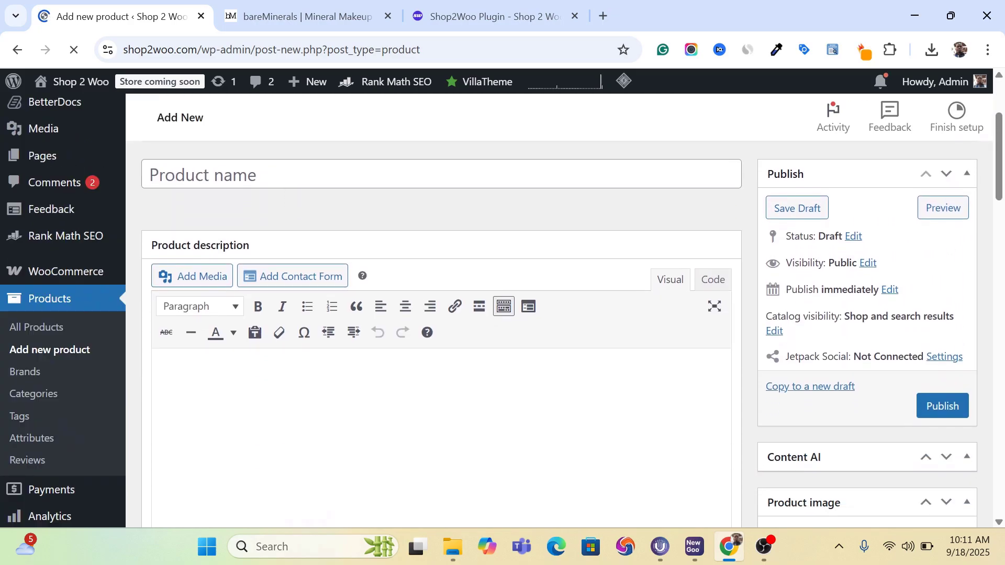
scroll(441, 314, "down", 5)
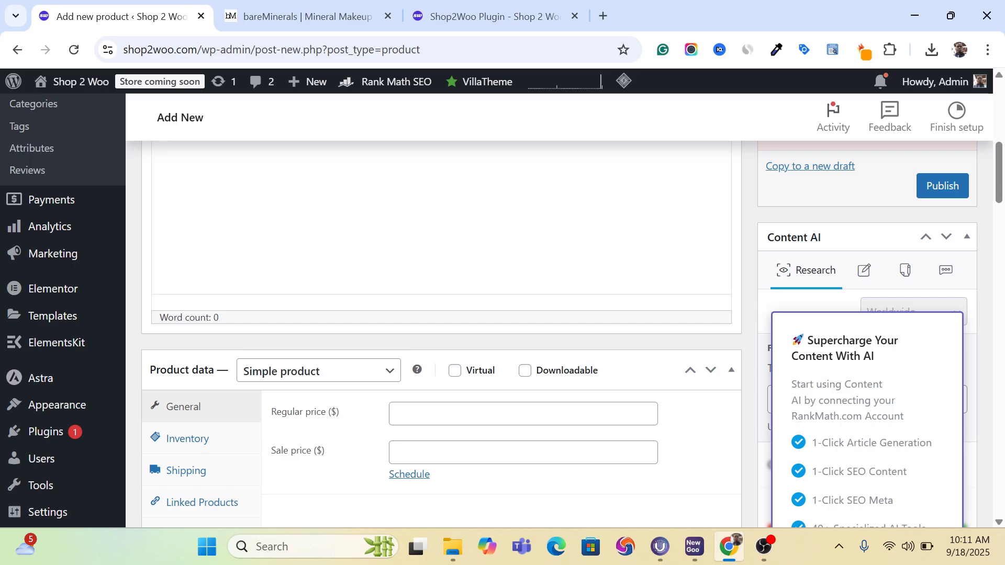
scroll(489, 309, "up", 8)
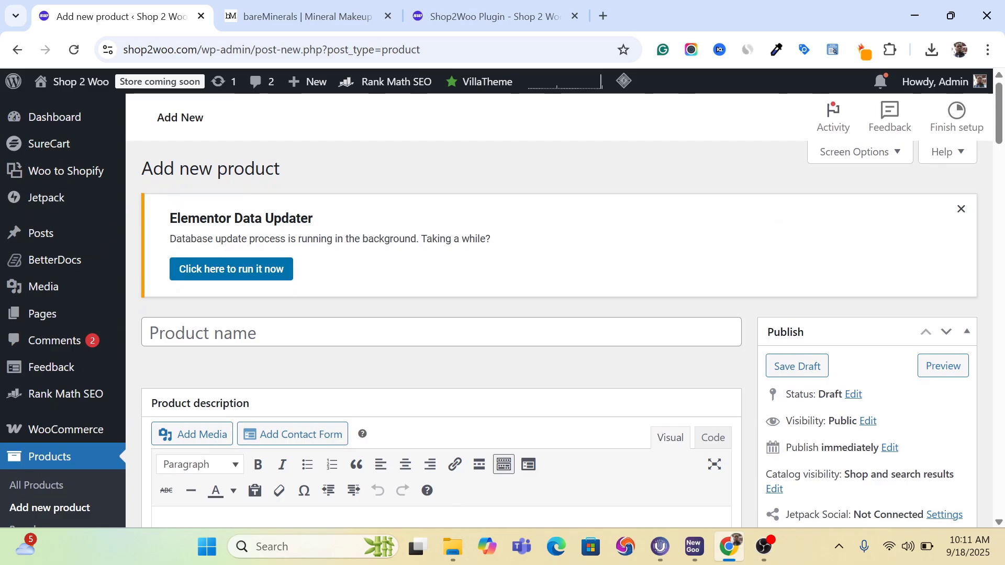
- Switch to the bareMinerals store, dismiss the email sign-up offer and examine the products on its homepage
left_click(325, 14)
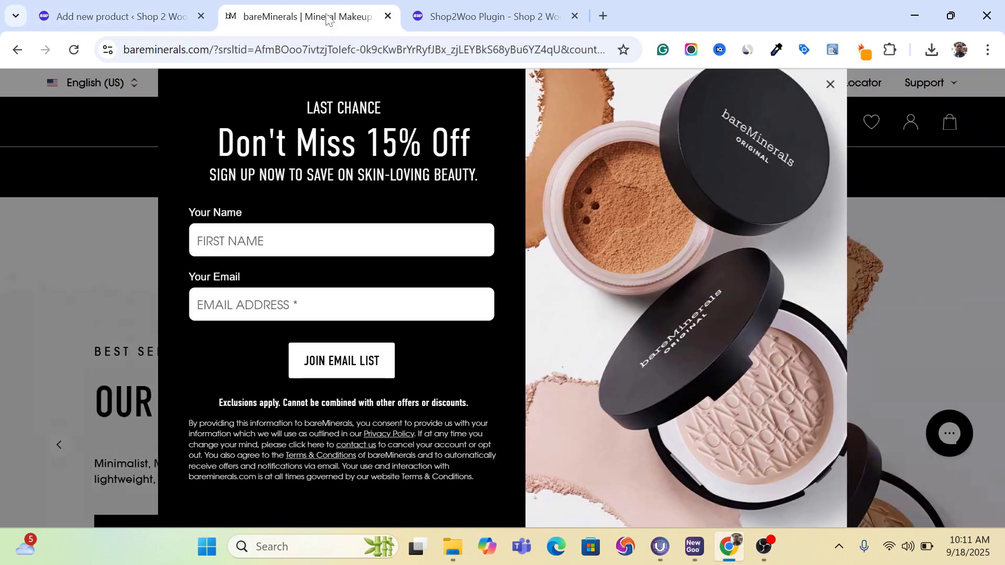
left_click(829, 86)
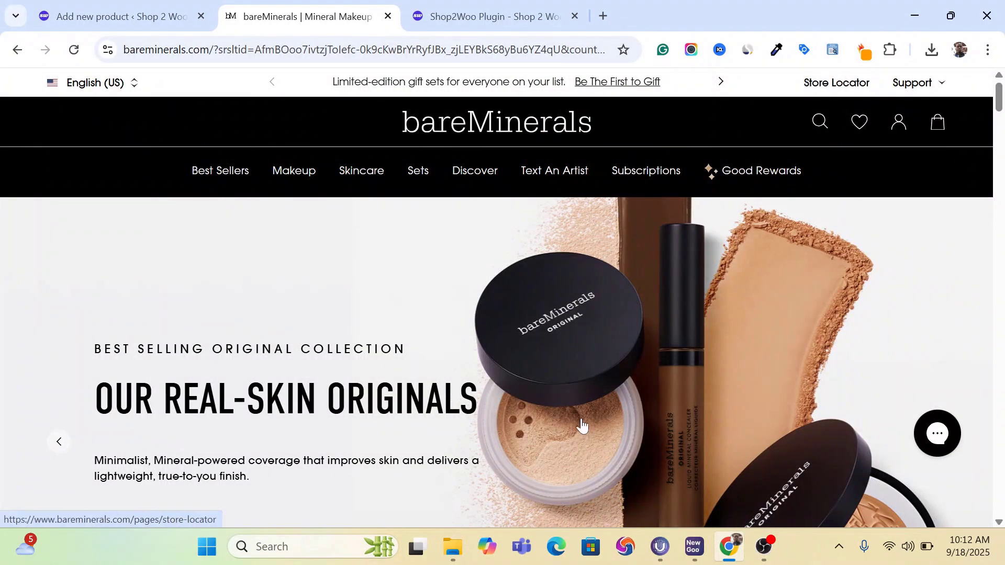
scroll(606, 399, "down", 5)
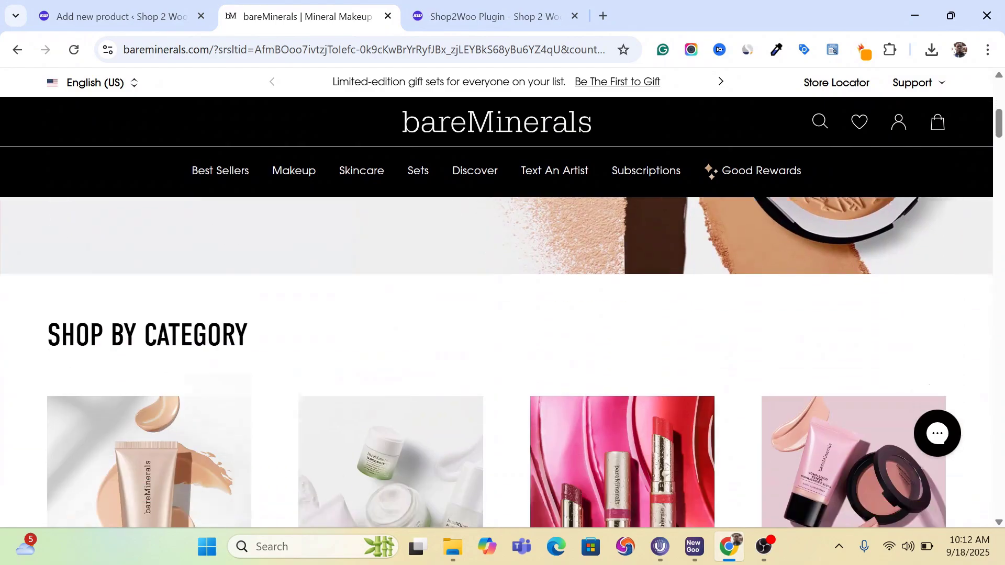
scroll(496, 362, "down", 5)
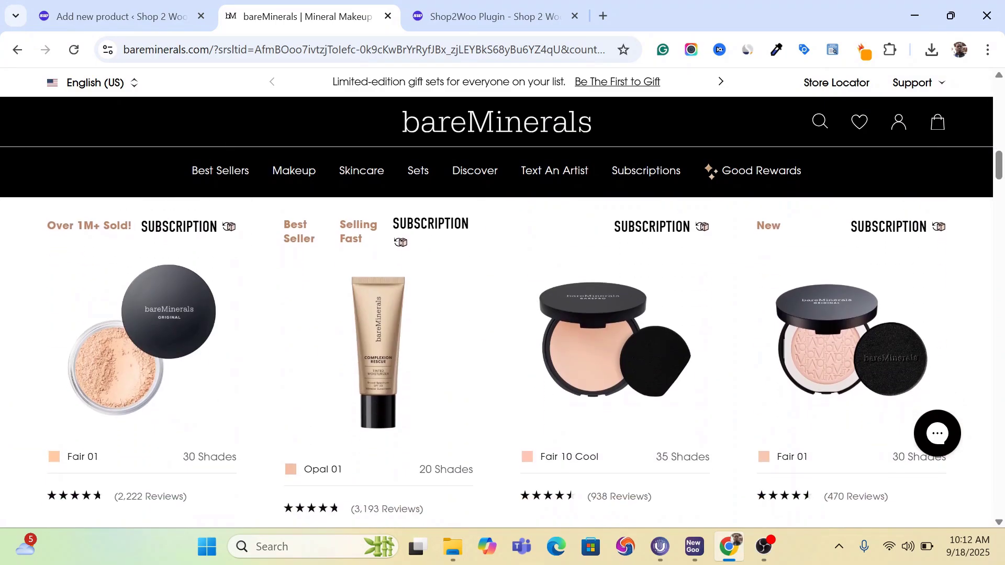
scroll(496, 363, "down", 10)
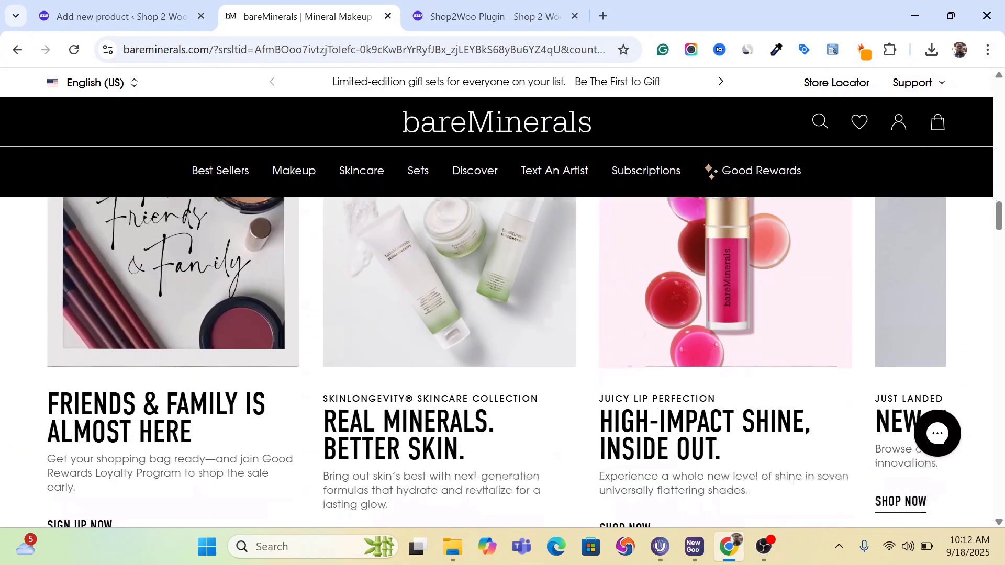
scroll(496, 362, "down", 10)
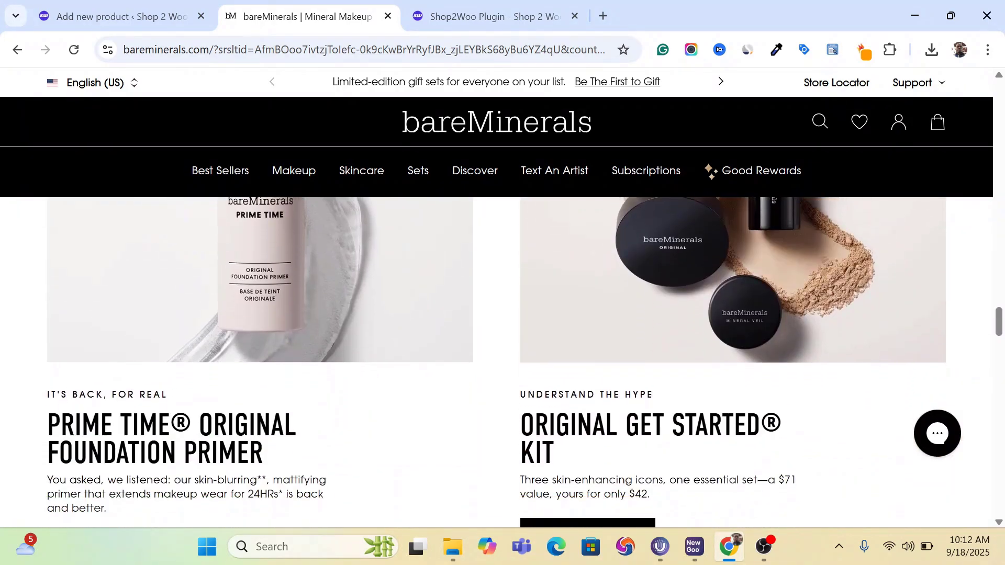
scroll(496, 362, "down", 10)
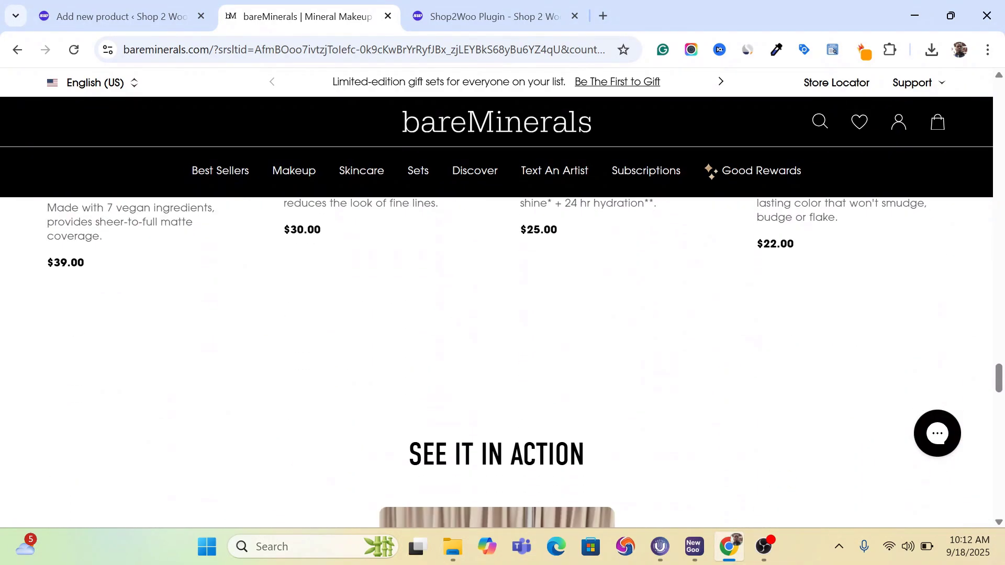
scroll(496, 362, "up", 20)
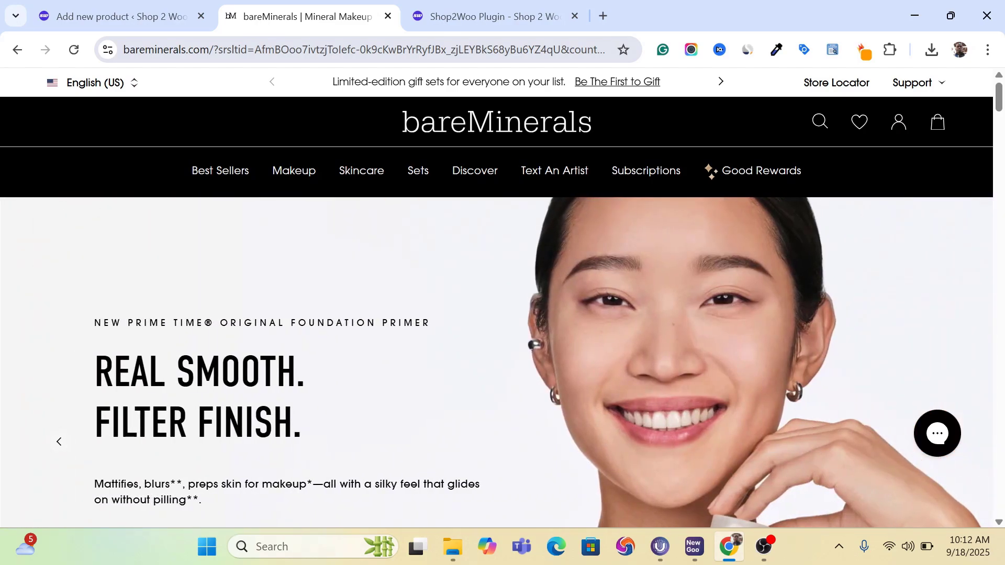
- Switch to the Shop2Woo plugin website and read its overview and the three steps for importing Shopify products into WooCommerce
left_click(485, 5)
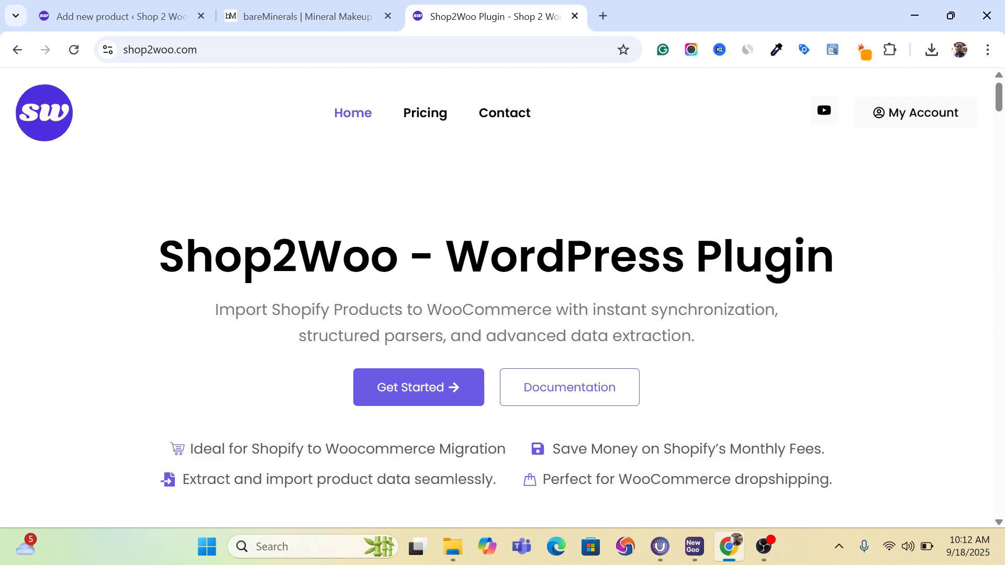
scroll(502, 297, "down", 15)
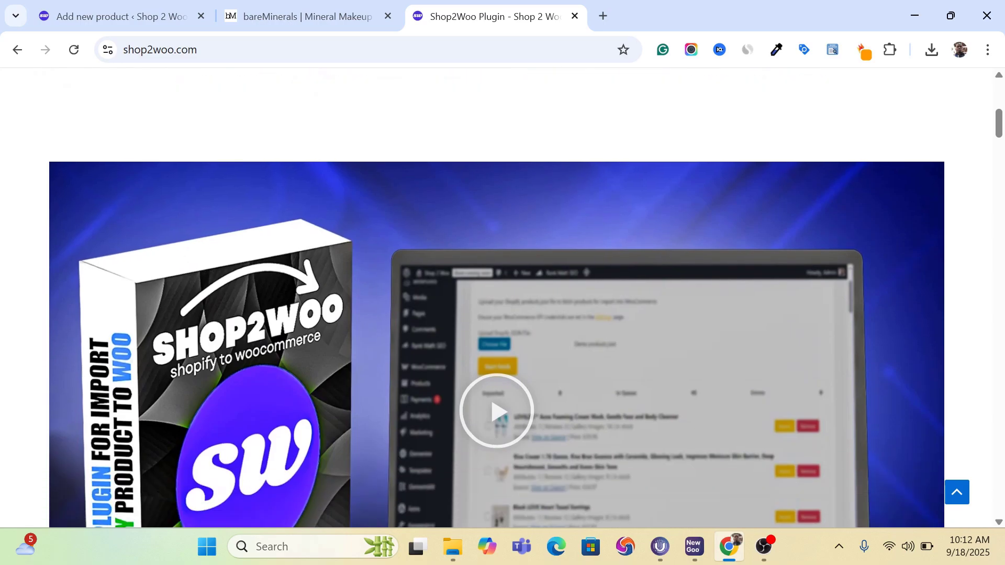
scroll(502, 297, "down", 8)
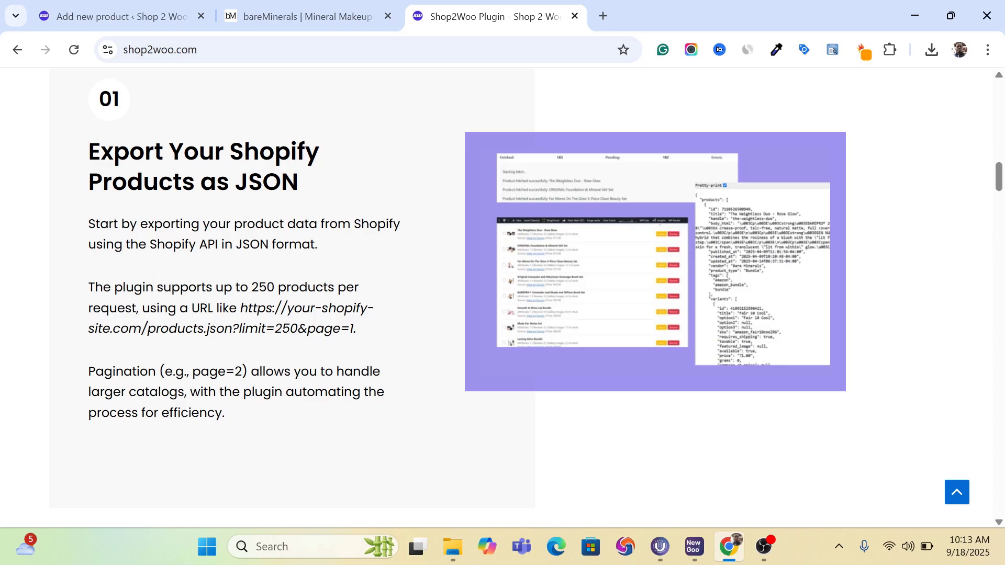
scroll(466, 244, "down", 1)
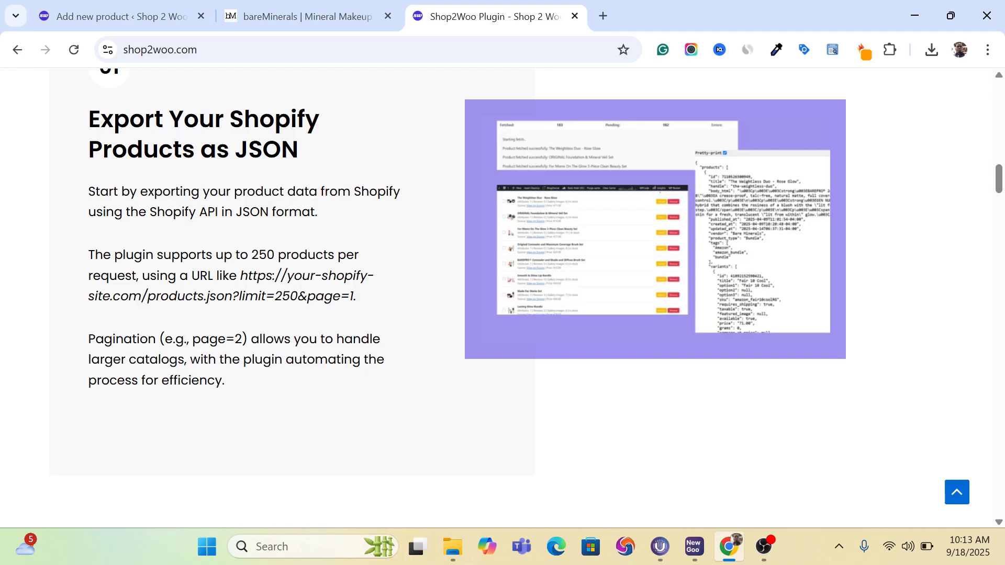
scroll(502, 298, "down", 8)
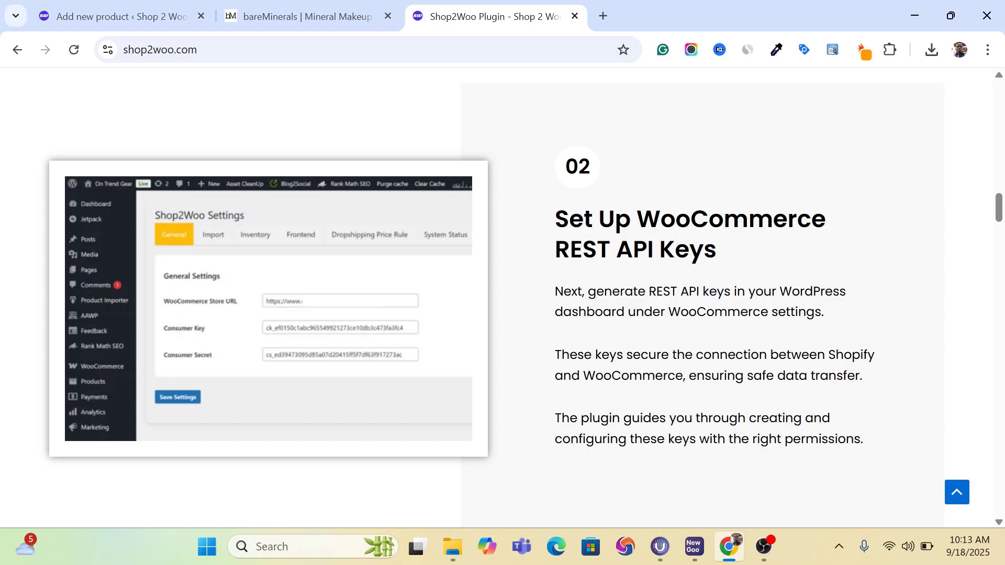
scroll(626, 278, "down", 10)
scroll(488, 221, "up", 1)
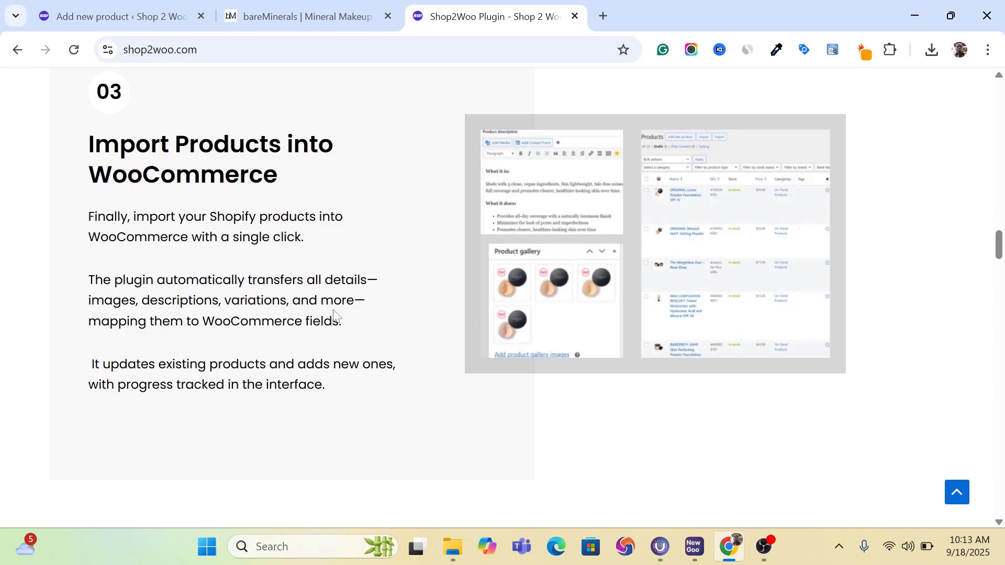
scroll(334, 314, "up", 20)
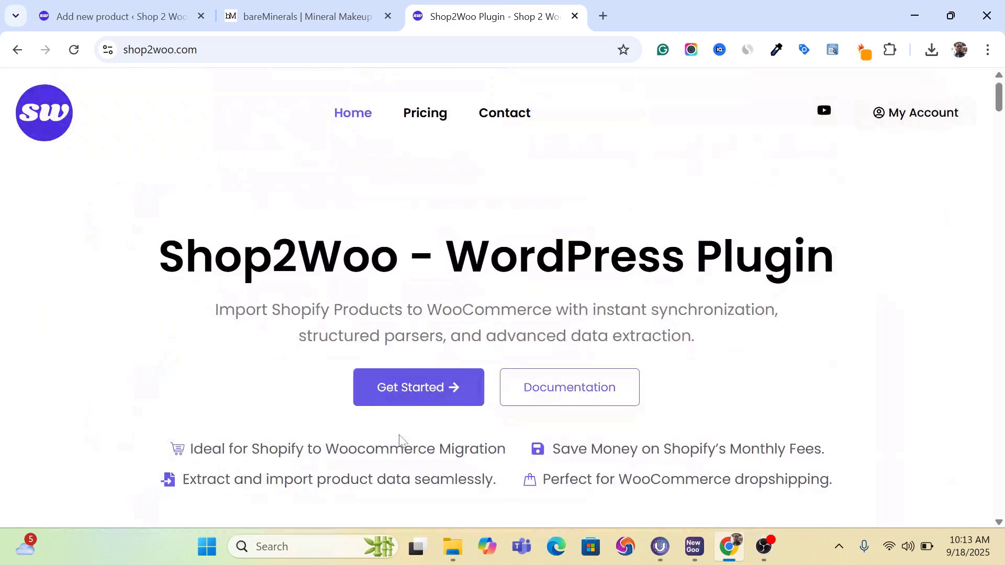
- Open the Shop2Woo pricing page from Get Started and review the one-time purchase plan's price, license and included features
left_click(411, 390)
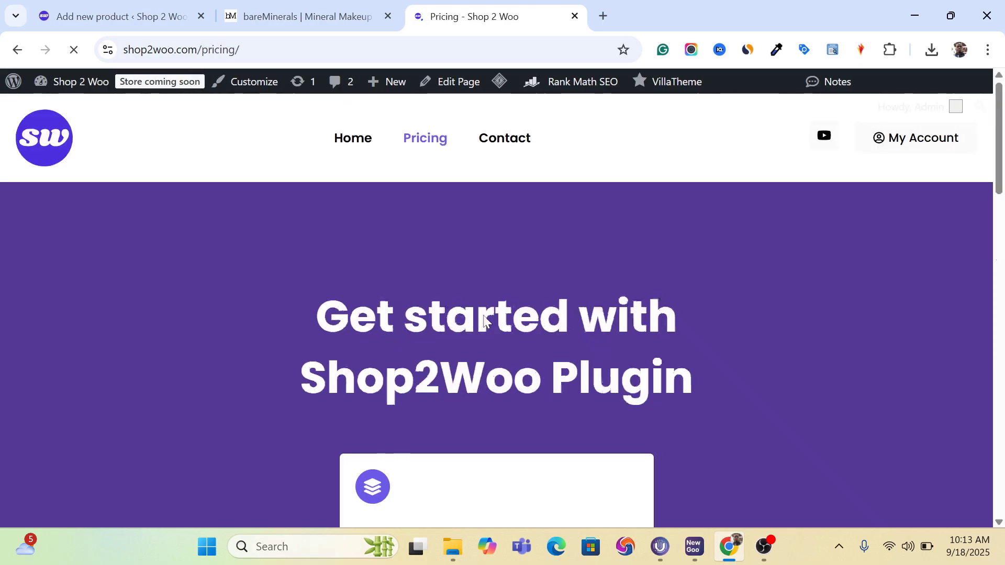
scroll(502, 314, "down", 4)
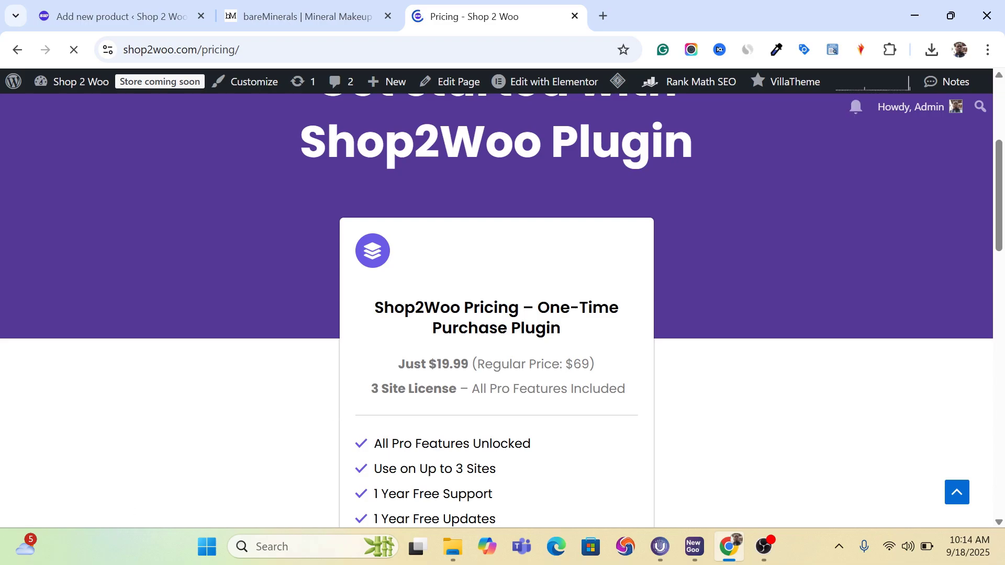
right_click(430, 368)
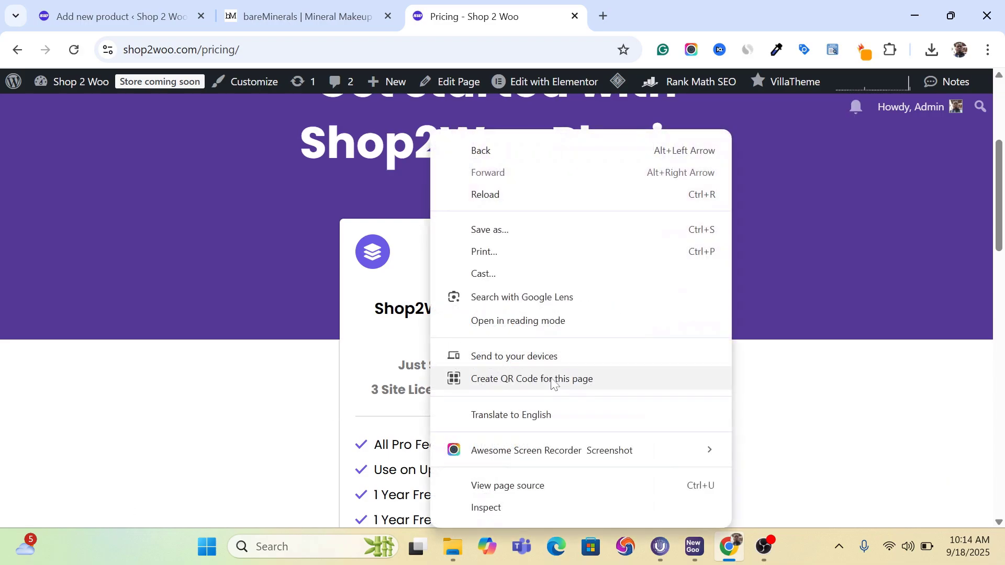
left_click(413, 374)
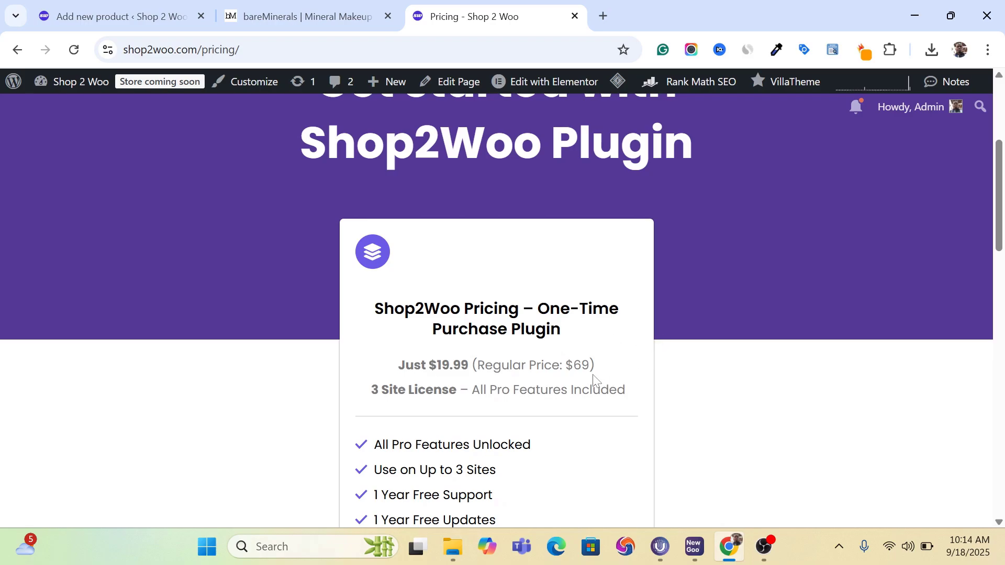
scroll(594, 381, "down", 3)
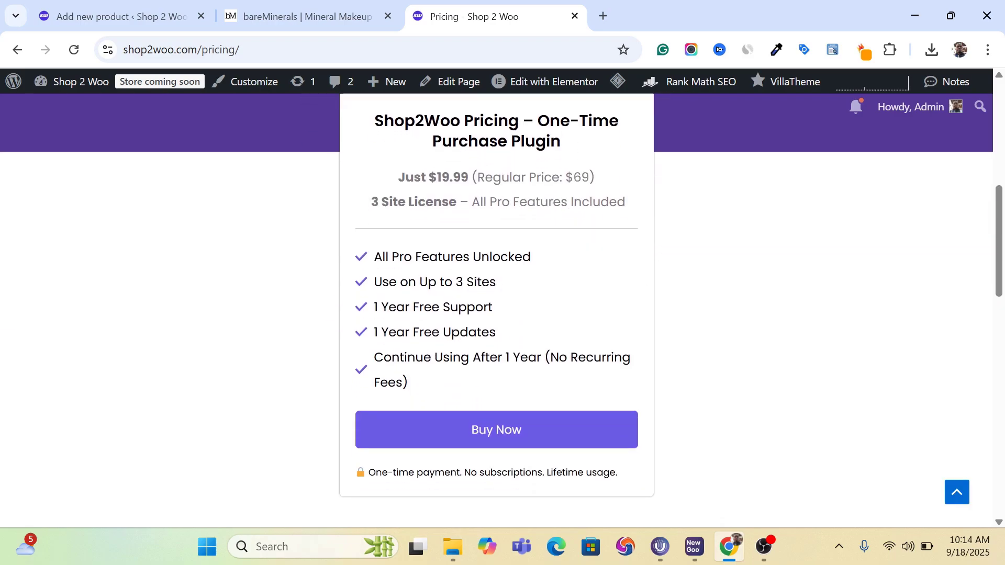
- Open the Shop2Woo plugin checkout, review the payment options and purchase instructions, and show the browser's recent downloads
left_click(547, 435)
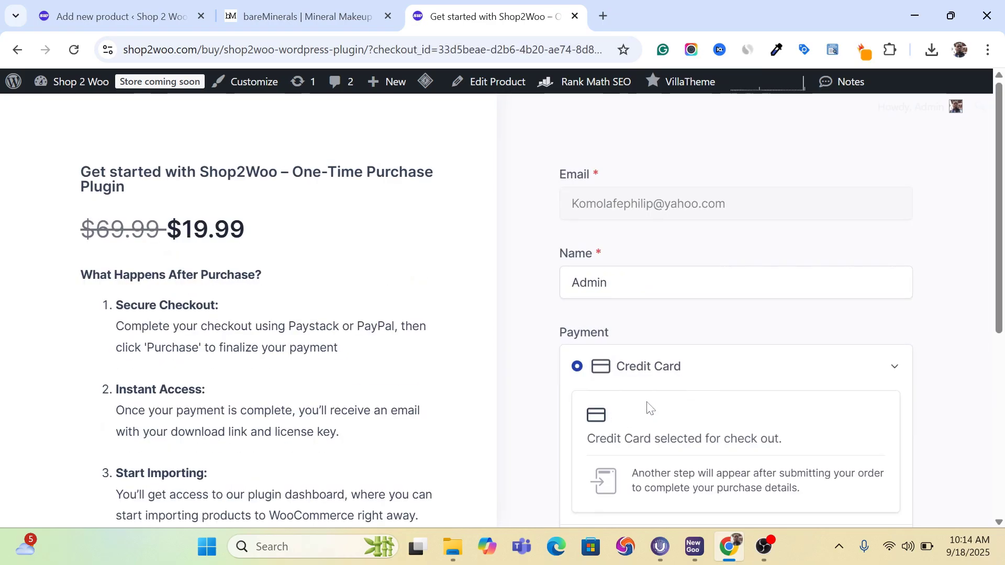
scroll(649, 406, "down", 6)
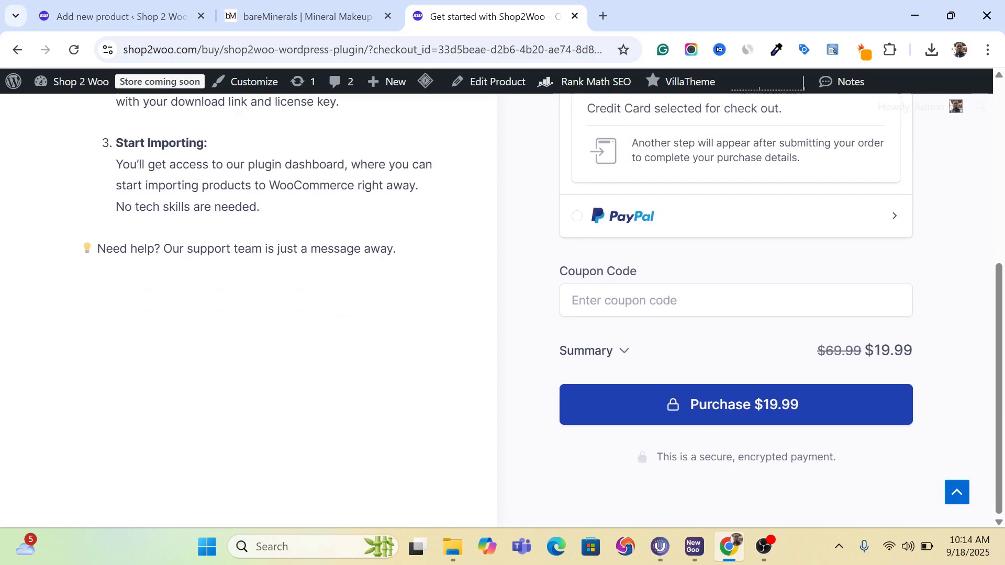
scroll(649, 406, "up", 6)
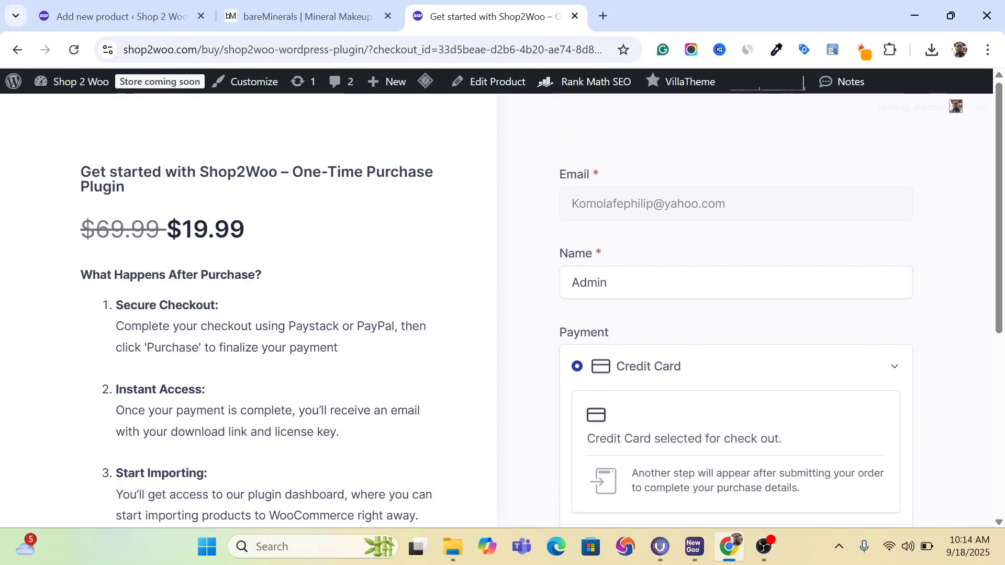
left_click(934, 51)
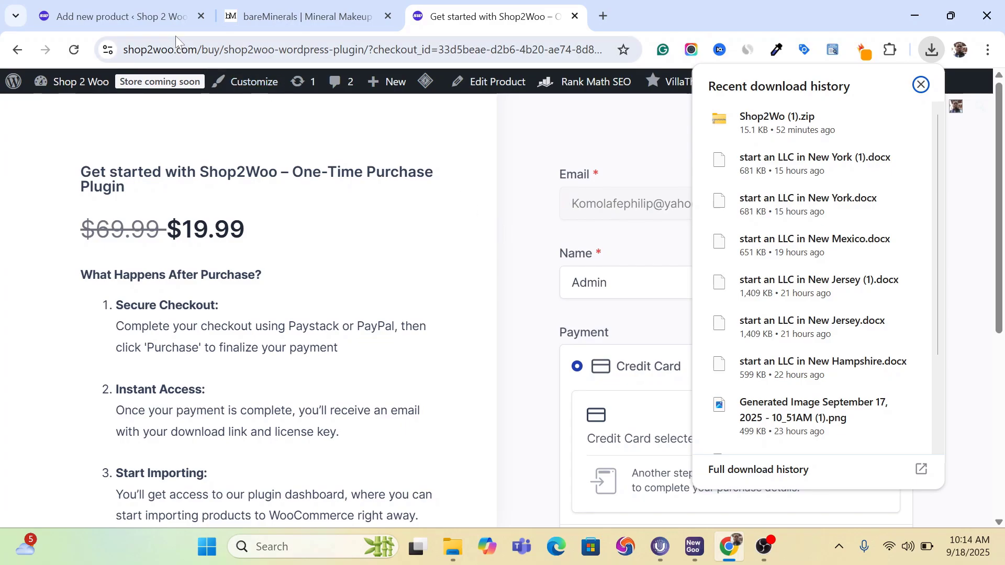
- Switch back to the WordPress dashboard and open the page for adding a new plugin
left_click(122, 22)
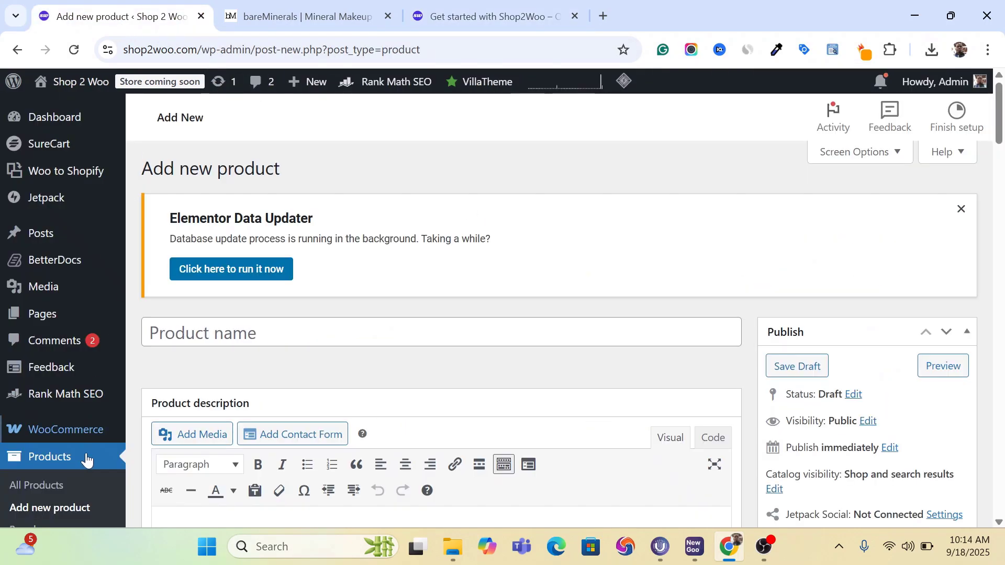
mouse_move(90, 419)
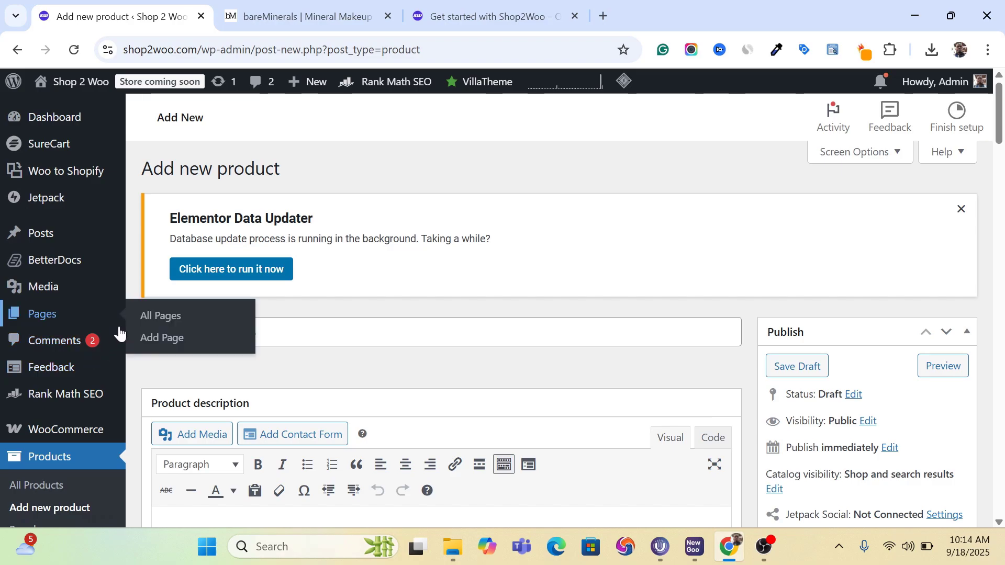
scroll(105, 335, "down", 5)
scroll(79, 335, "down", 4)
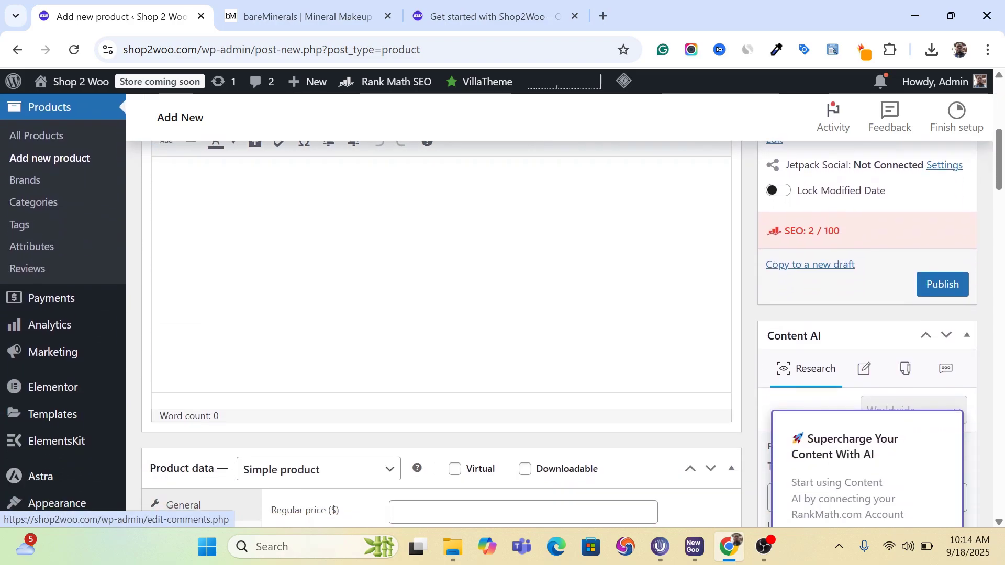
mouse_move(59, 412)
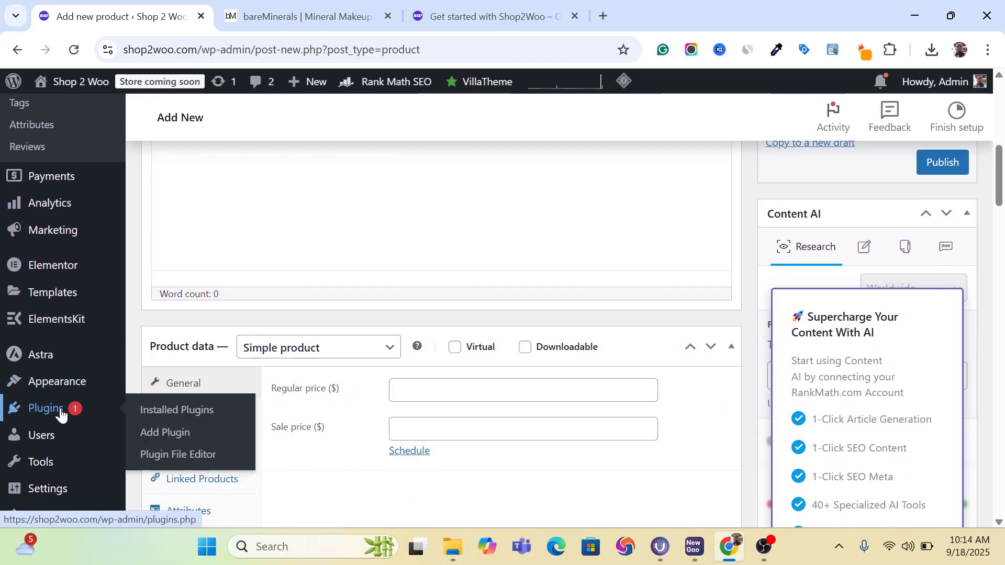
left_click(170, 433)
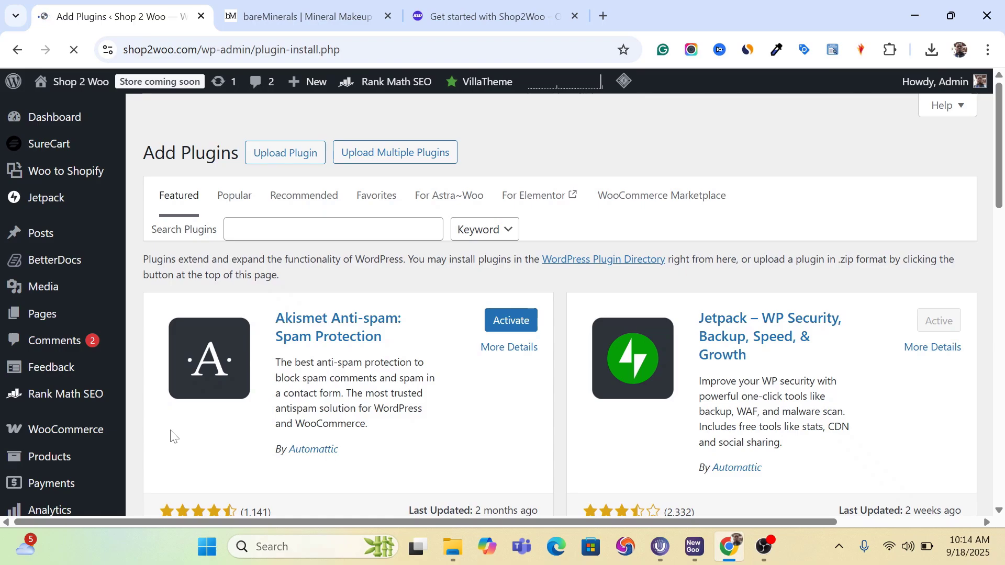
- Choose the plugin archive Shop2Wo (1).zip from Downloads as the file for a manual plugin upload
left_click(283, 160)
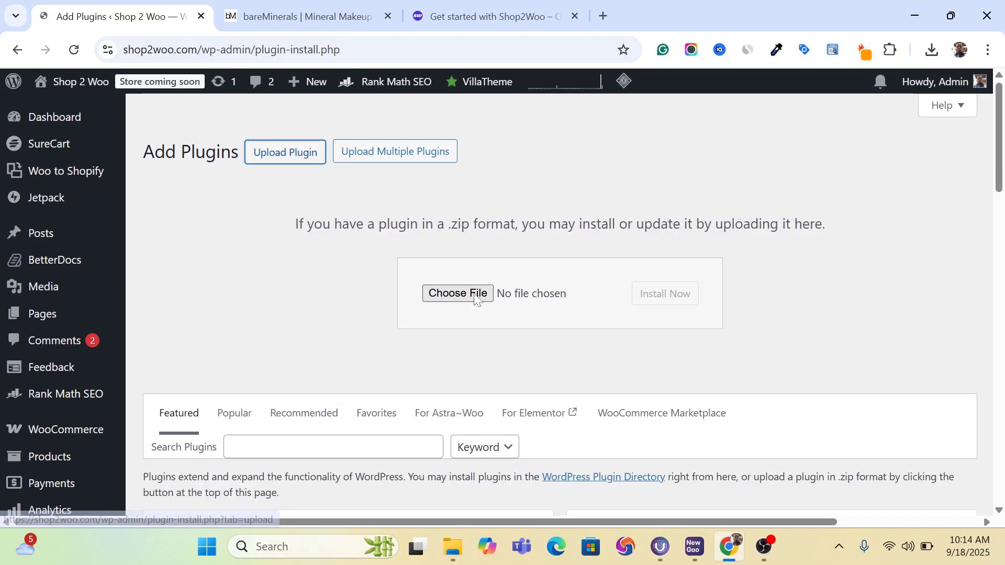
left_click(475, 299)
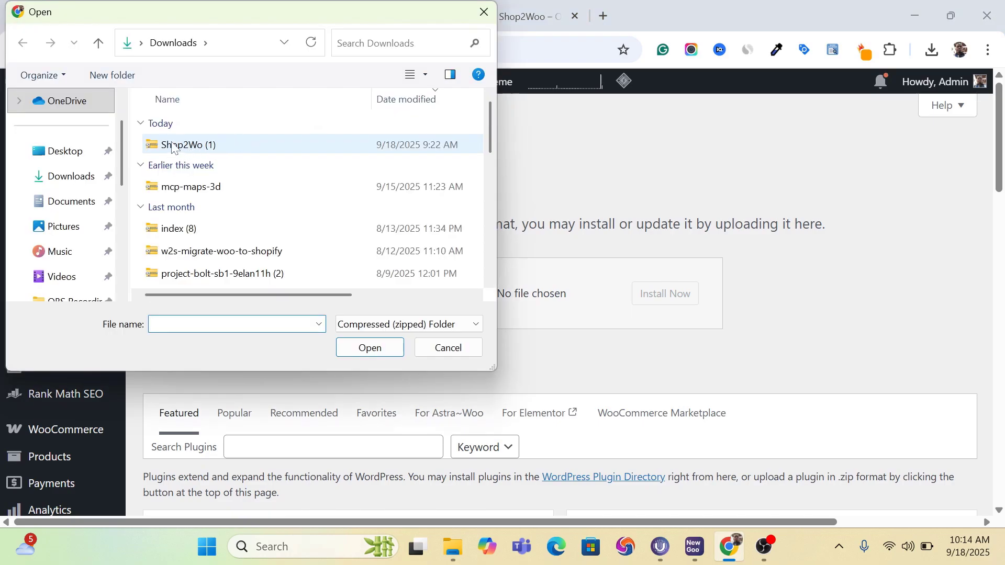
double_click(174, 145)
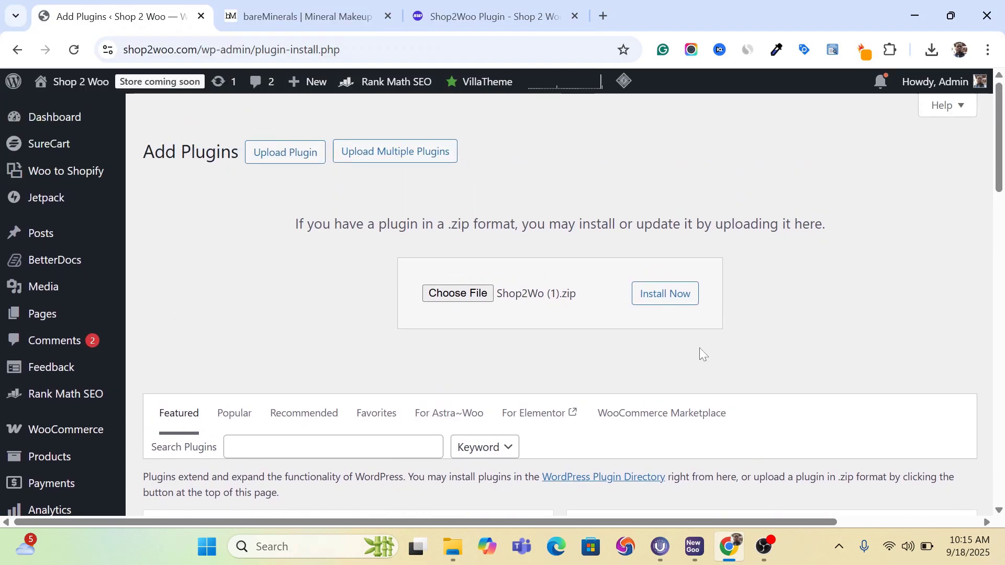
- Switch to the Shop2Woo website and read the steps on exporting Shopify products as JSON and setting up WooCommerce REST API keys
left_click(481, 8)
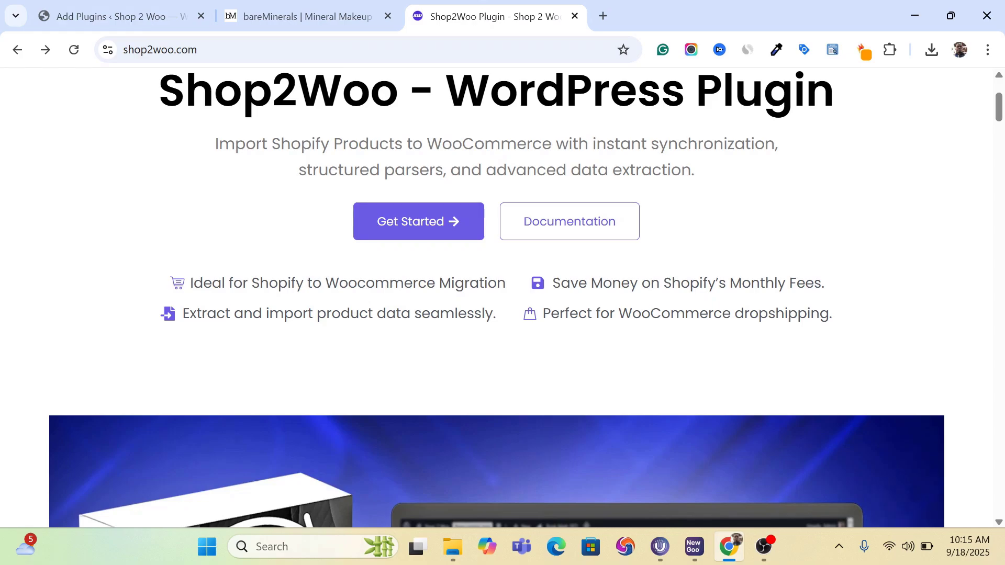
scroll(502, 298, "down", 15)
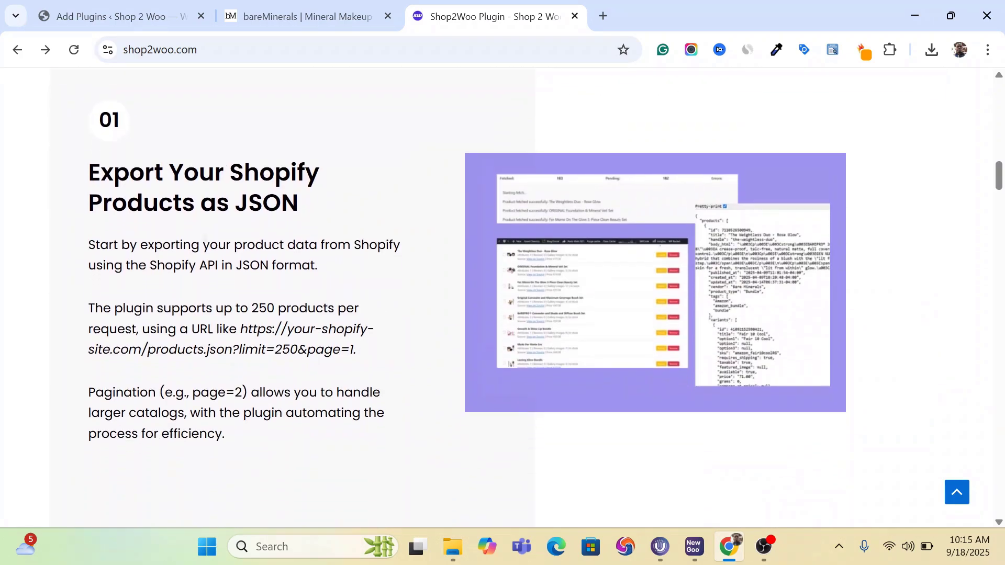
scroll(655, 172, "down", 8)
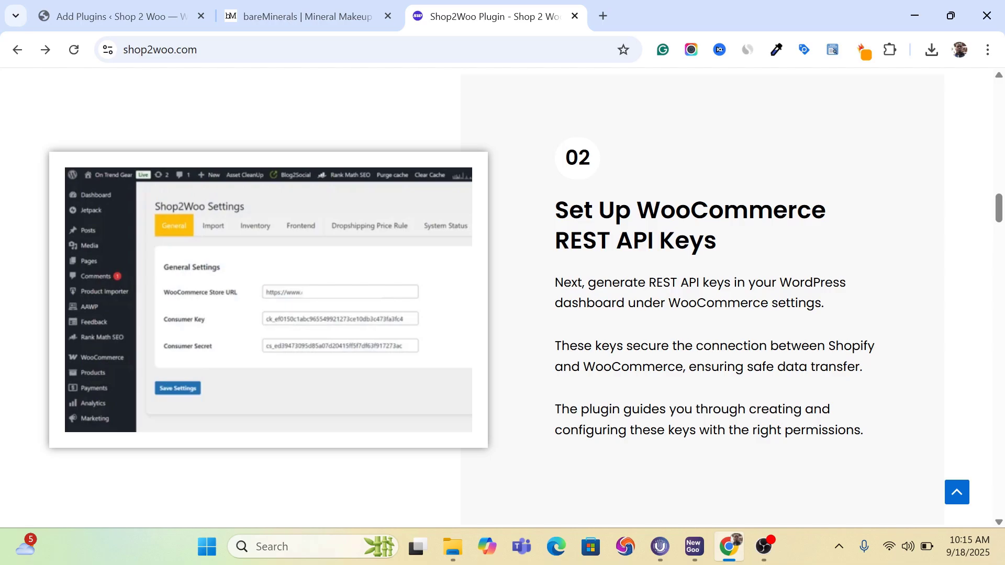
right_click(715, 248)
left_click(771, 252)
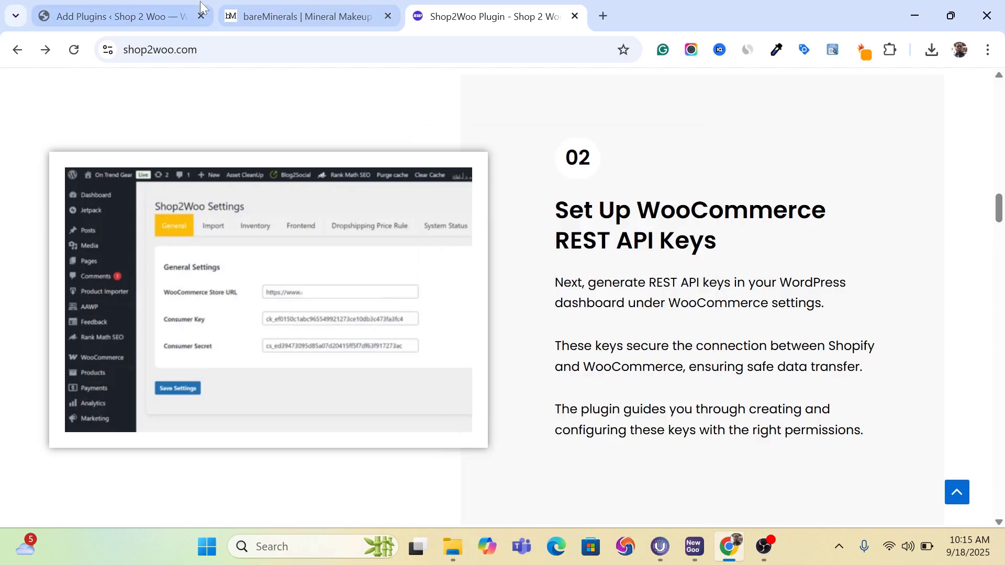
- Open the Shop2Woo import page in WordPress and read its How to Use guide through the JSON export instructions
left_click(114, 14)
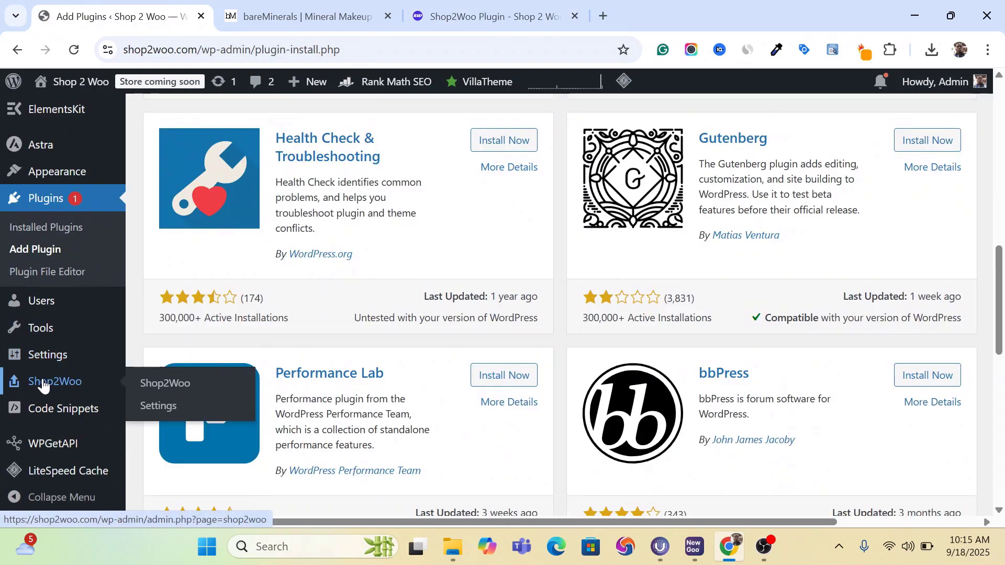
left_click(165, 385)
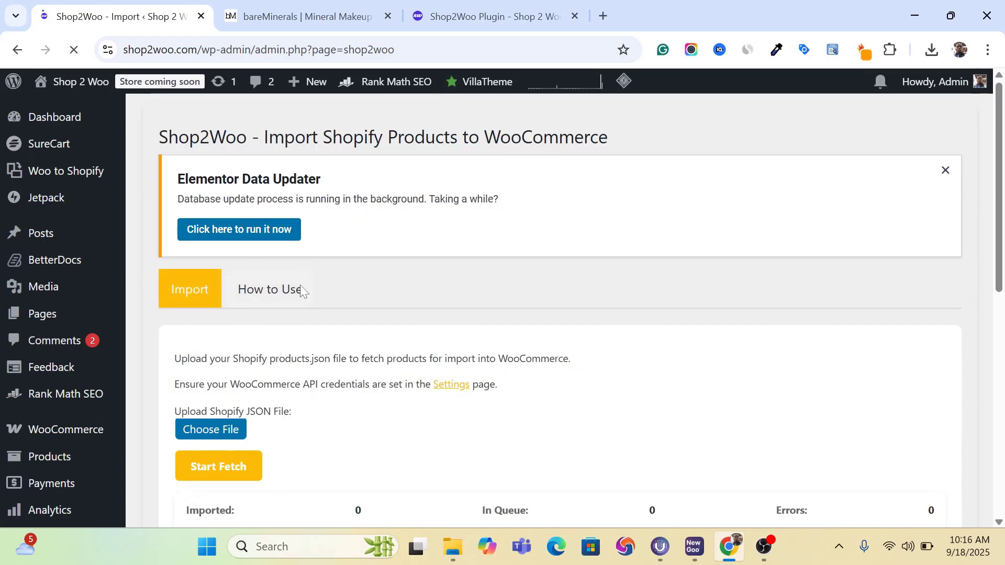
left_click(264, 293)
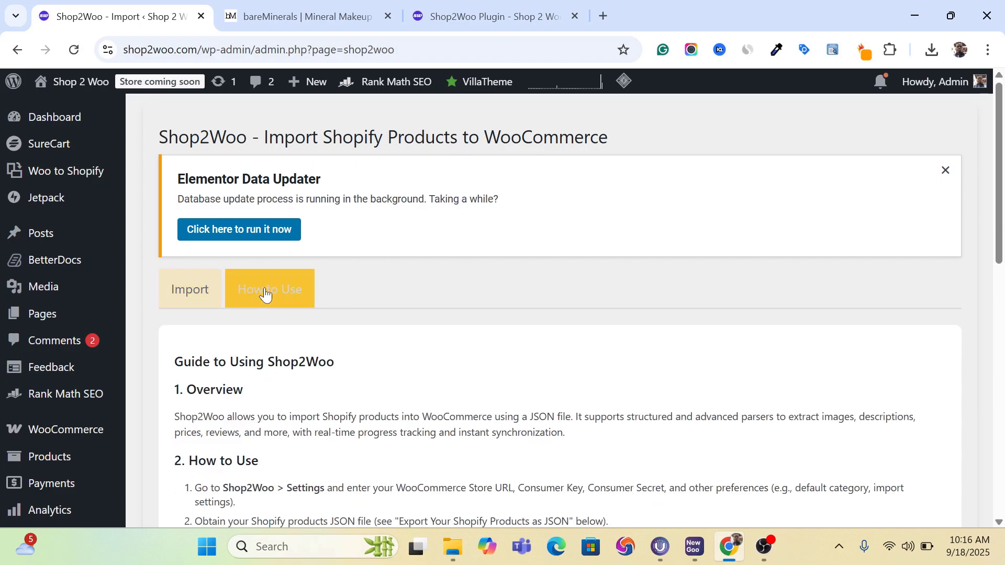
scroll(482, 304, "down", 3)
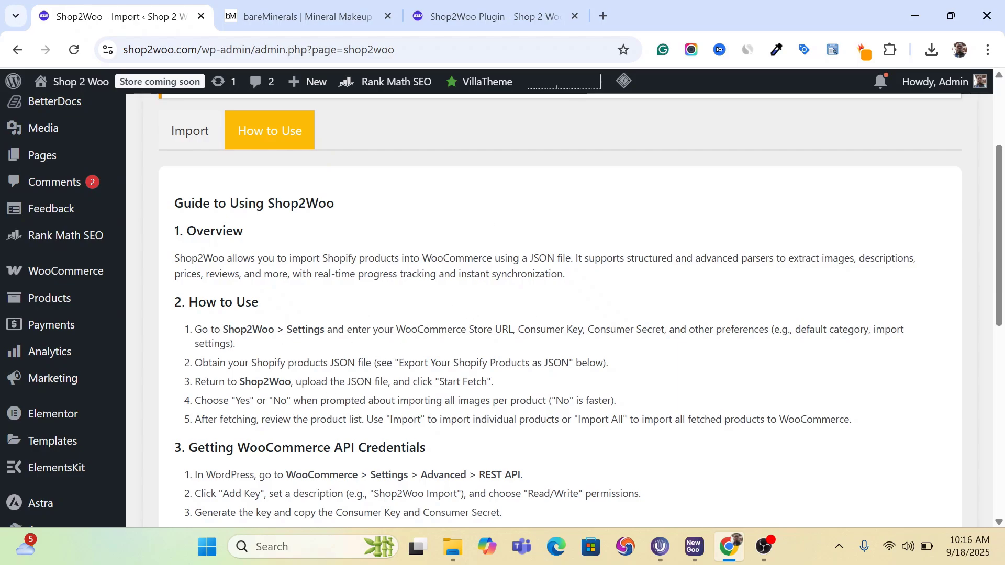
scroll(560, 309, "down", 2)
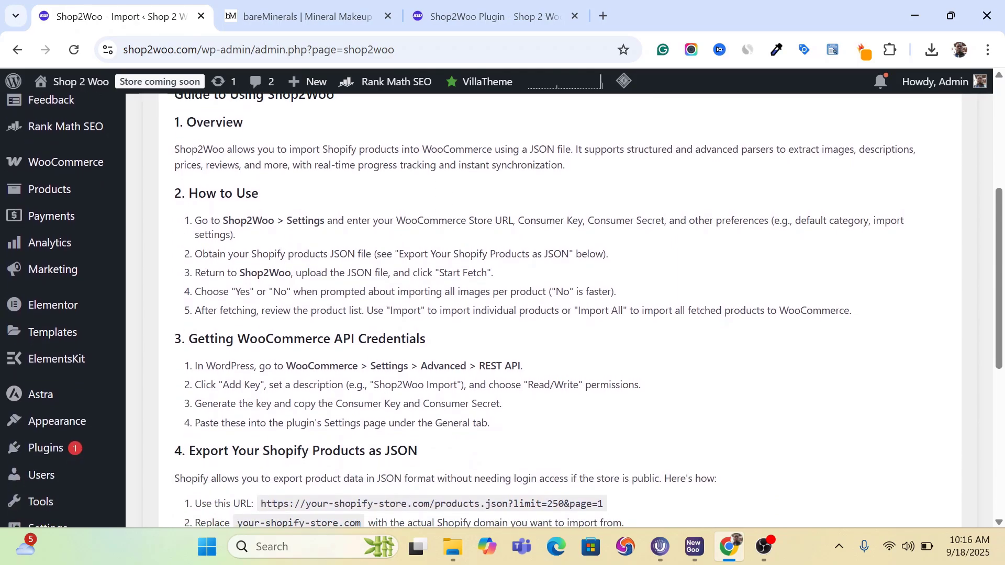
scroll(560, 309, "down", 3)
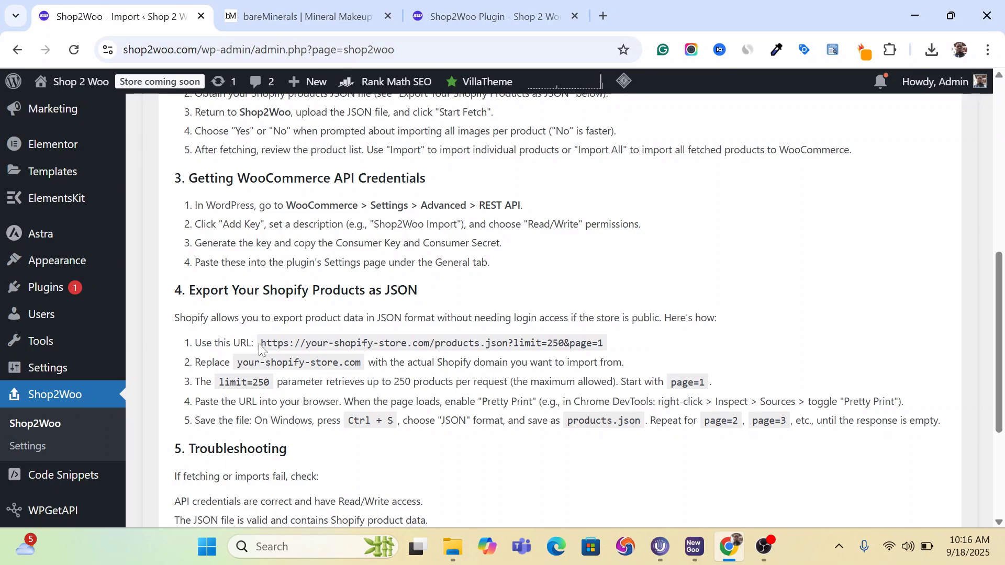
left_click_drag(260, 344, 607, 345)
key("ctrl+c")
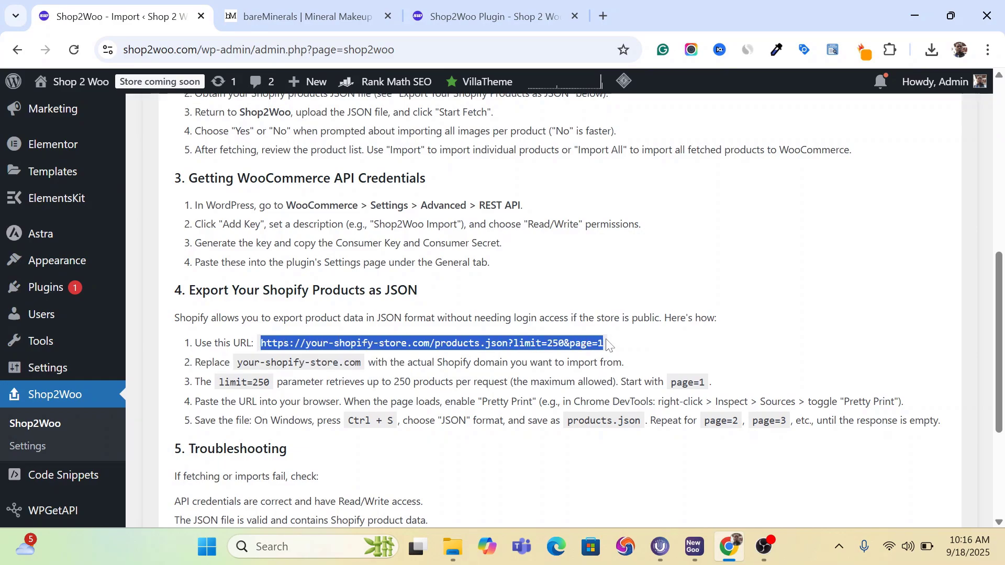
left_click(607, 12)
key("ctrl+v")
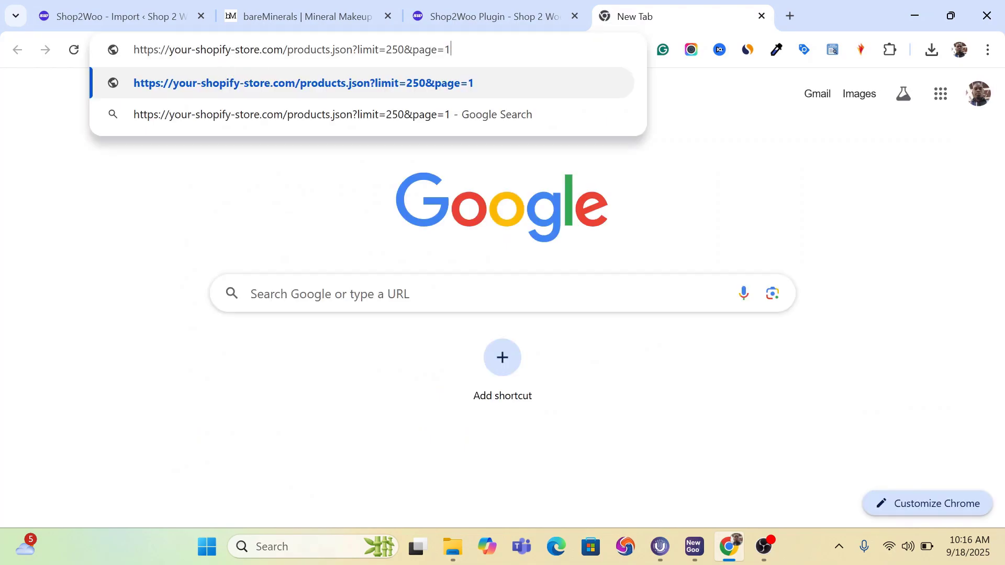
left_click(291, 16)
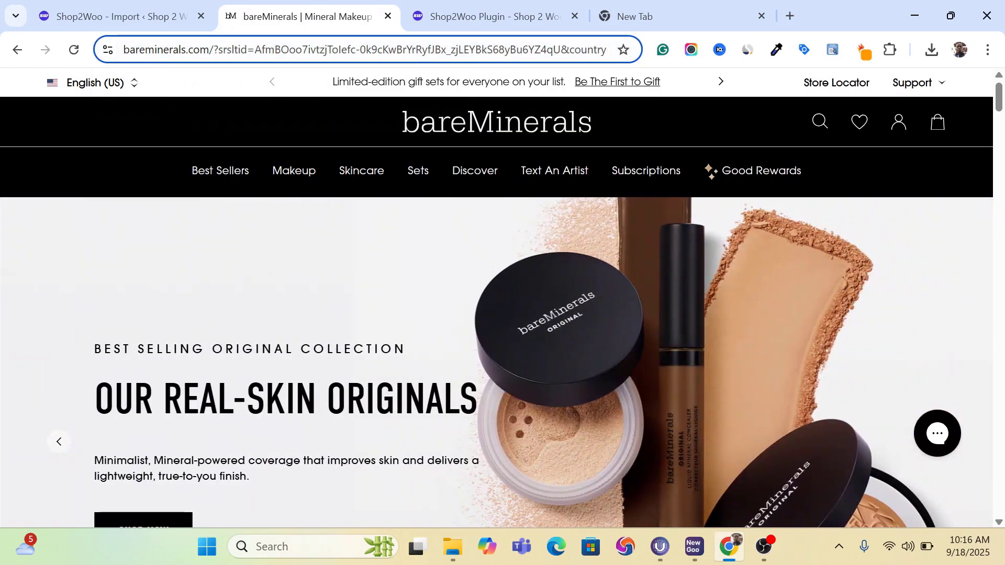
right_click(168, 49)
left_click(166, 37)
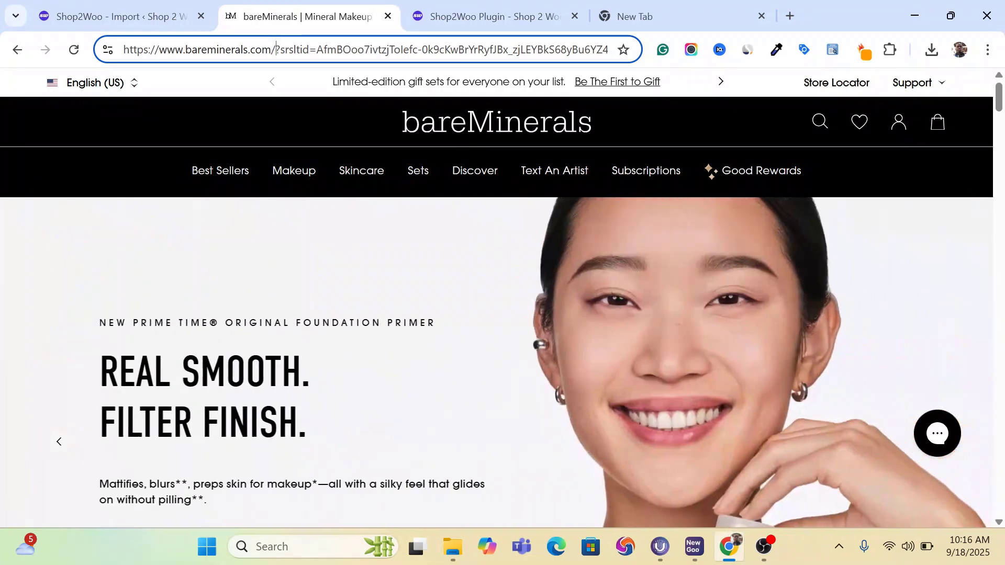
left_click_drag(276, 49, 92, 52)
key("ctrl+c")
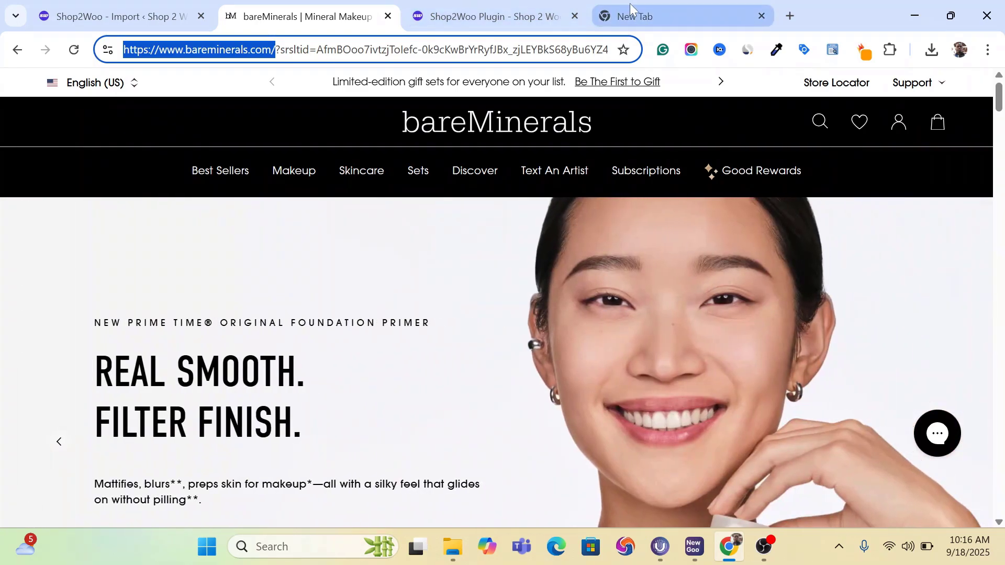
left_click(629, 6)
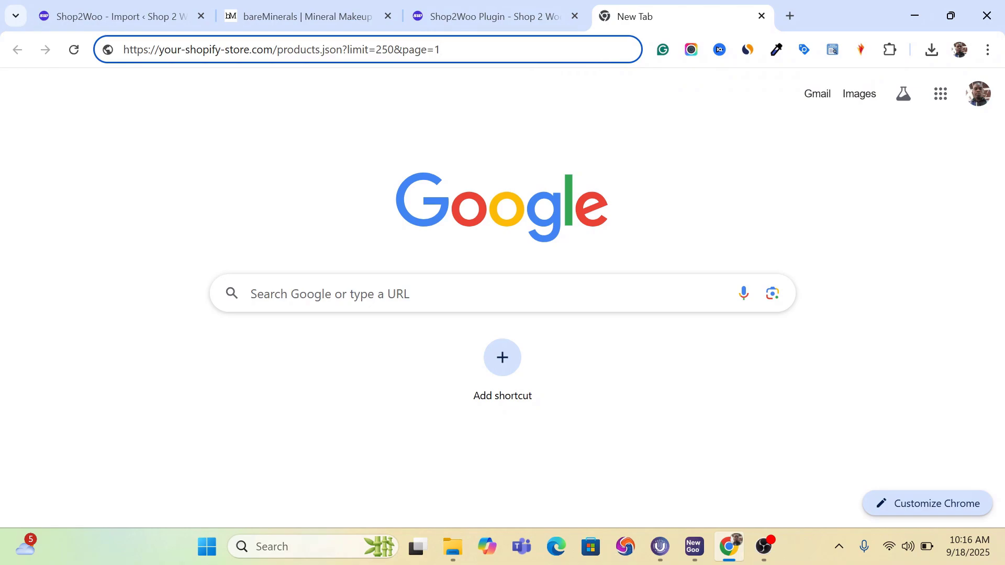
right_click(186, 52)
left_click(169, 54)
left_click_drag(278, 50, 107, 51)
key("ctrl+v")
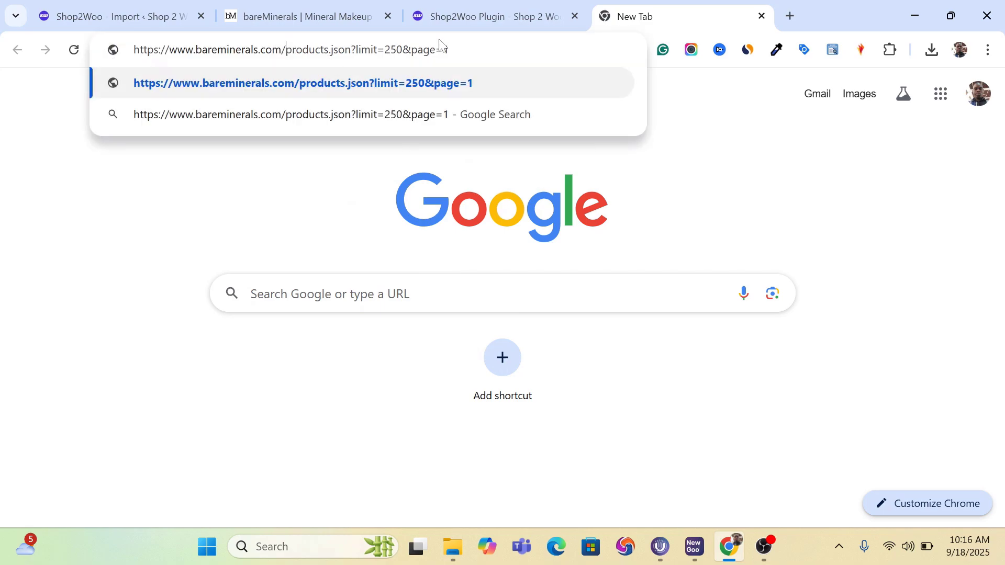
key("Return")
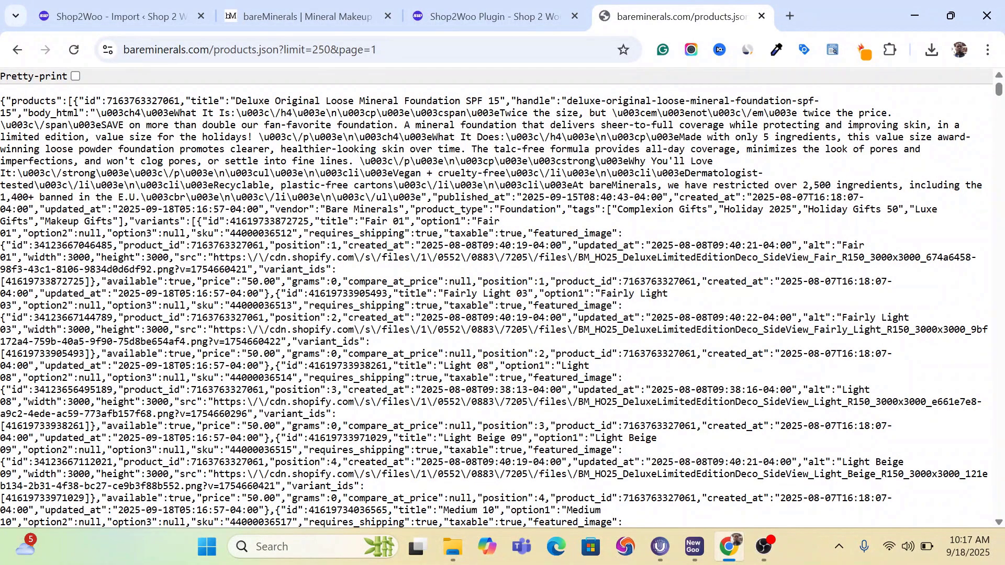
- Save the bareMinerals product data to Downloads as a JSON file named "ytytytyty products"
left_click(75, 76)
left_click(76, 76)
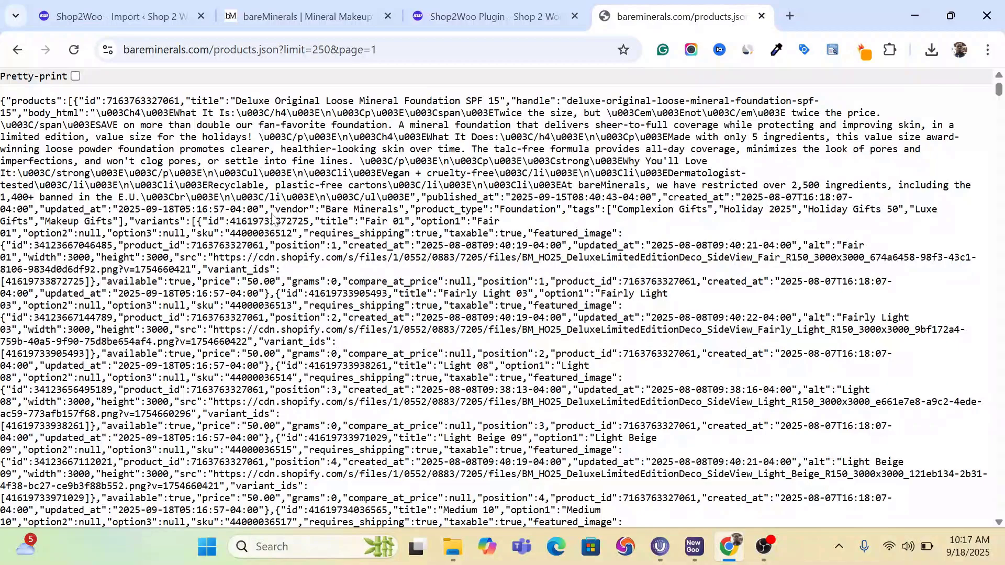
key("ctrl+s")
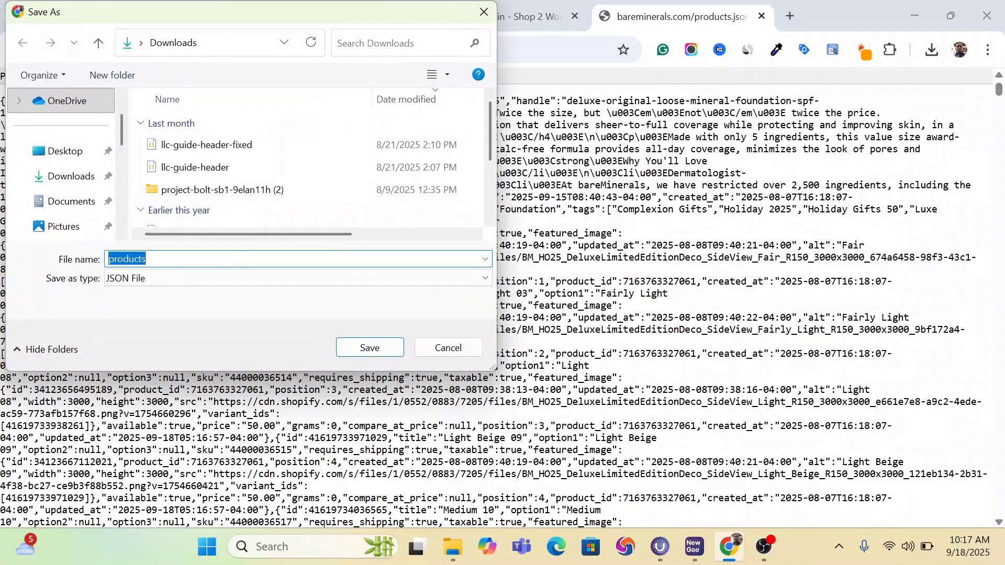
key("Right")
type("ytytytyty")
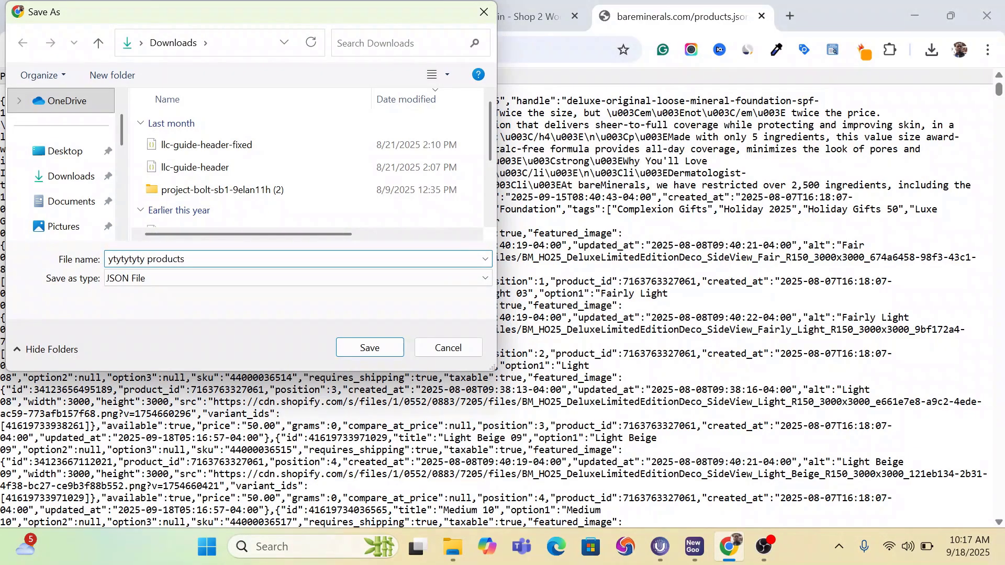
left_click(366, 346)
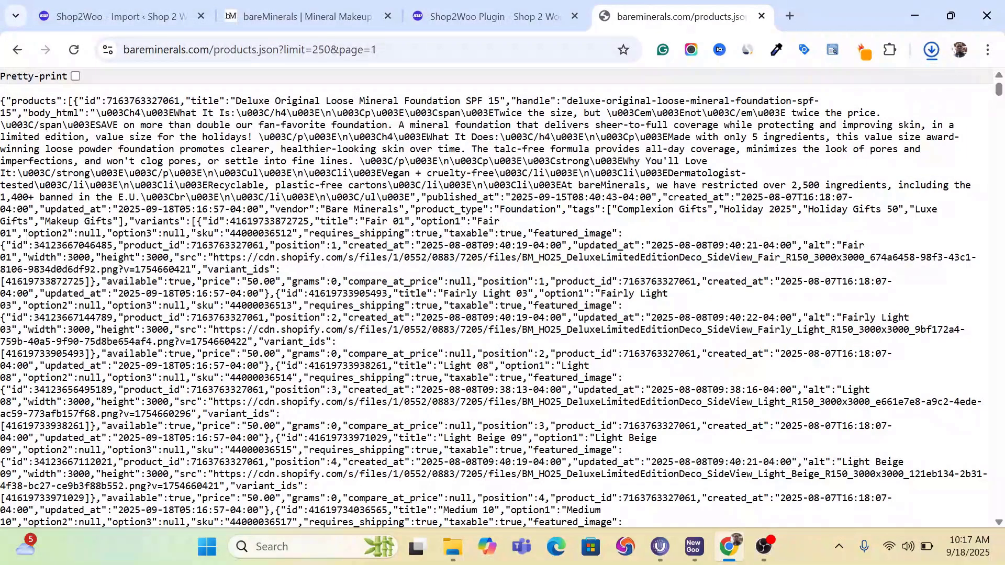
- Look over the bareMinerals homepage again and show the browser's recent downloads to check the saved JSON file
left_click(260, 10)
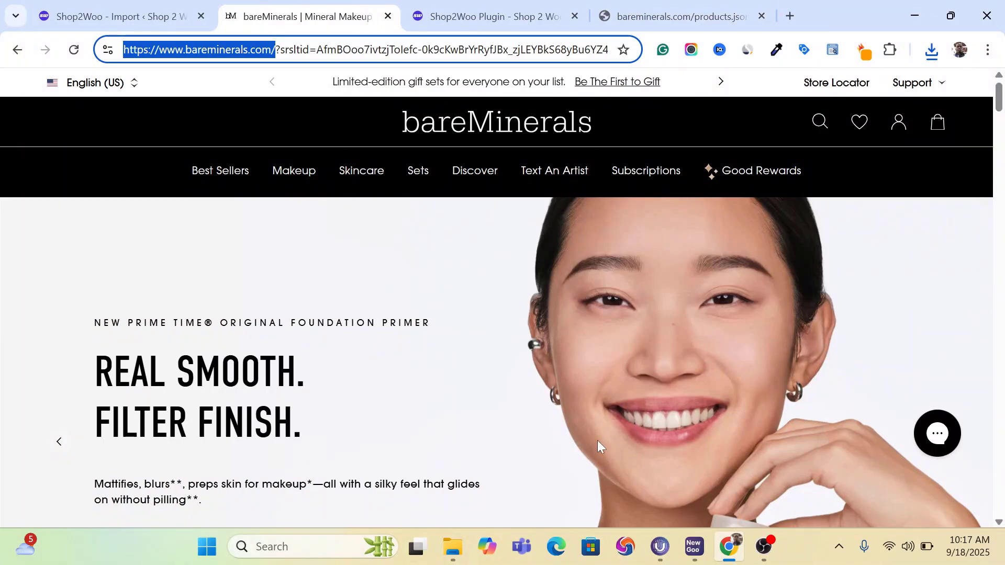
scroll(597, 441, "down", 9)
scroll(496, 361, "up", 9)
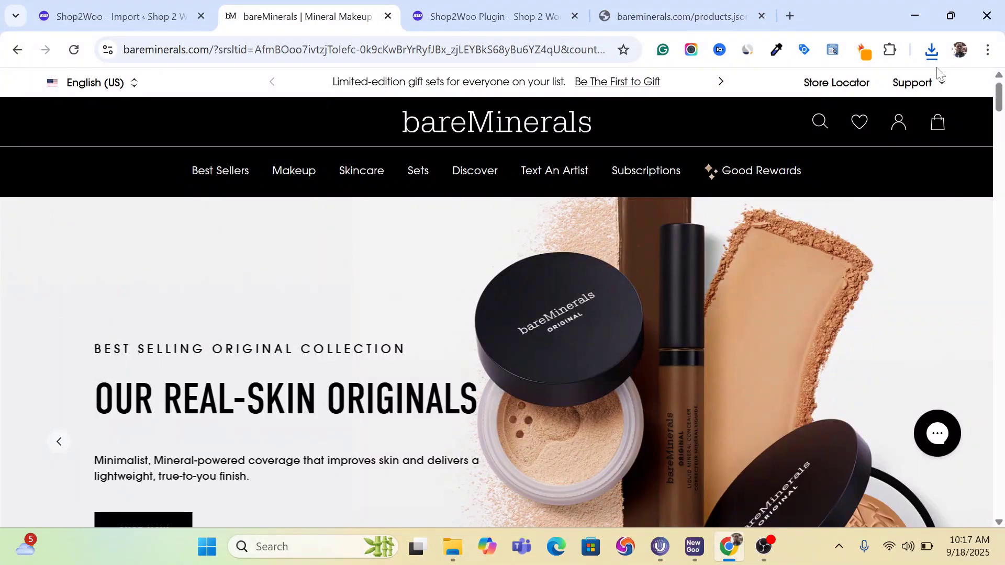
left_click(932, 51)
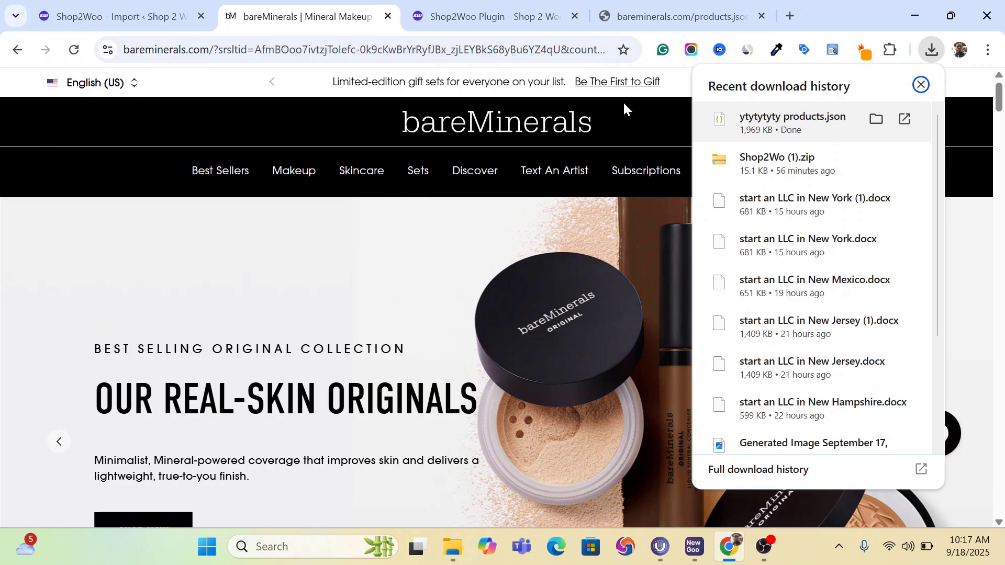
- Return to the Shop2Woo import page and choose the "ytytytyty products" JSON file from Downloads as the Shopify upload file
left_click(144, 10)
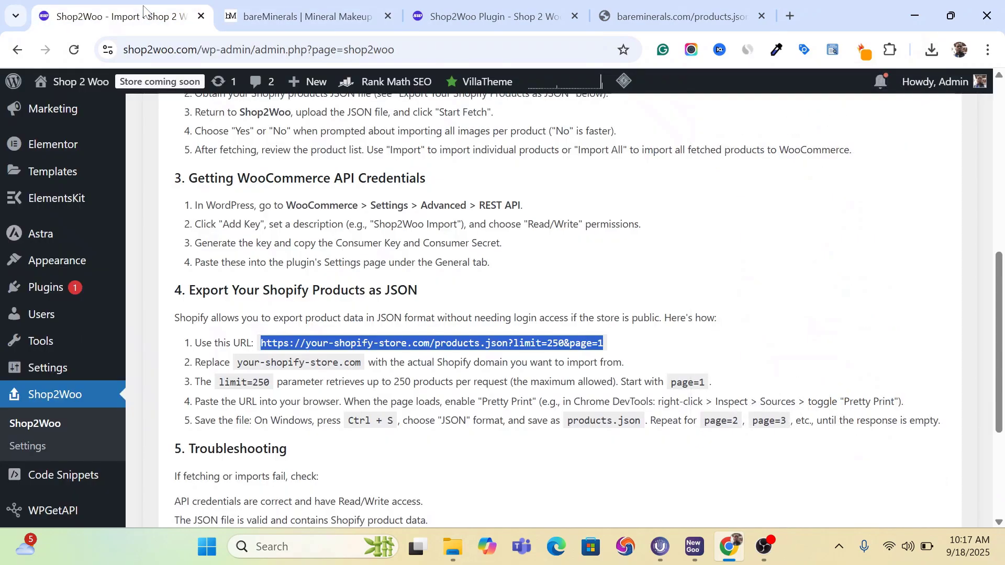
scroll(469, 305, "up", 2)
scroll(359, 304, "up", 6)
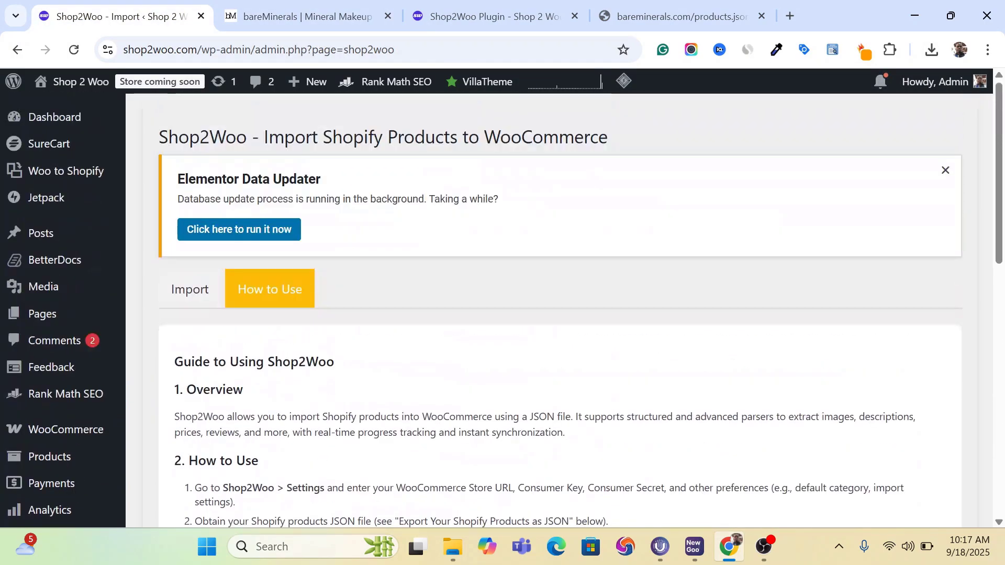
left_click(188, 291)
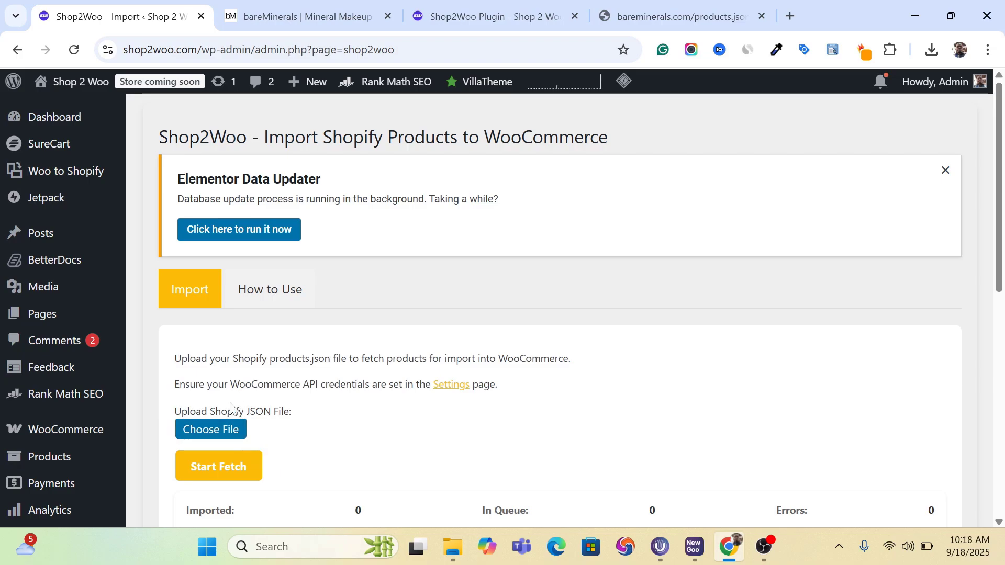
left_click(218, 428)
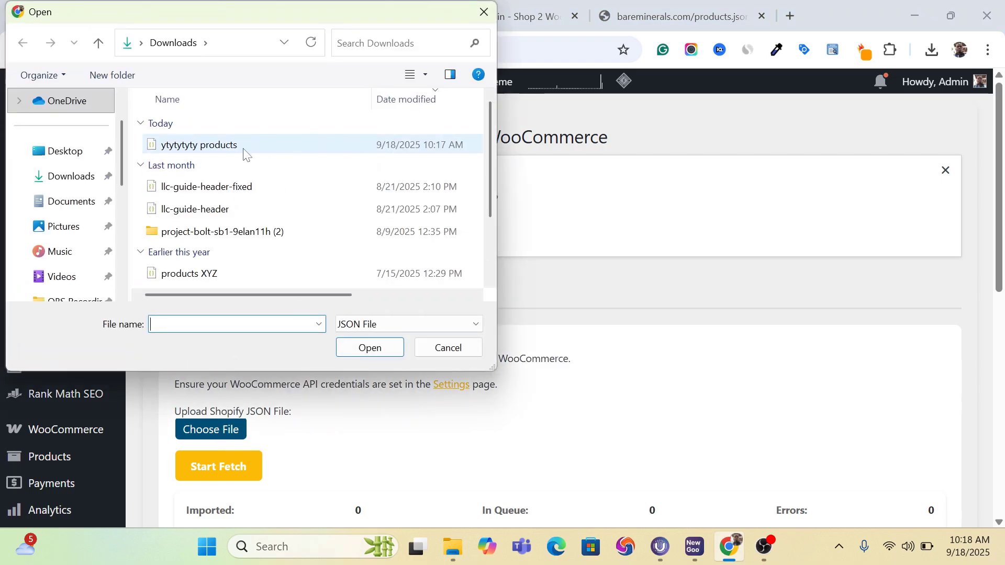
left_click(182, 147)
left_click(371, 348)
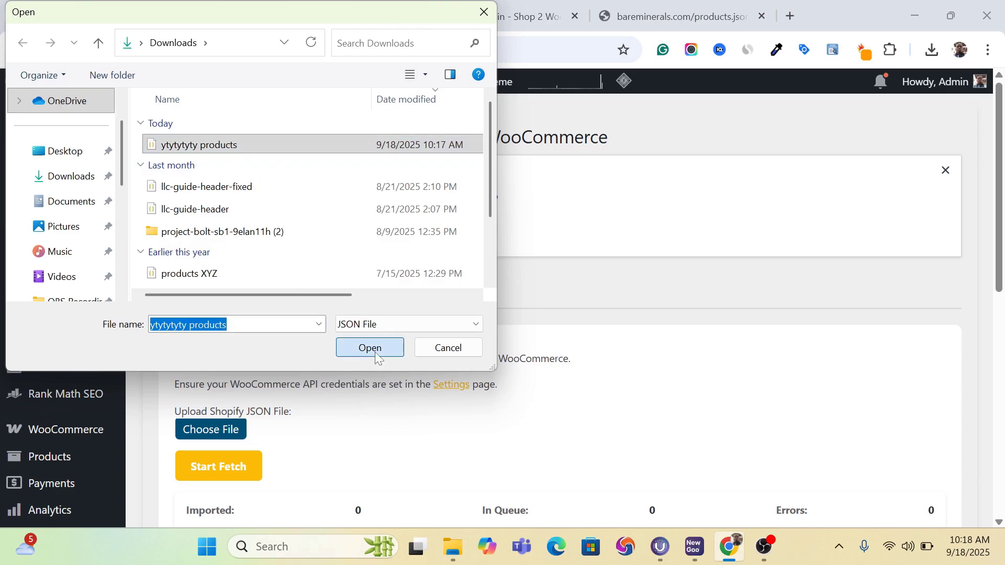
- Start fetching the products from the uploaded JSON file, choosing Yes to import all images per product
scroll(335, 273, "down", 1)
scroll(335, 273, "down", 2)
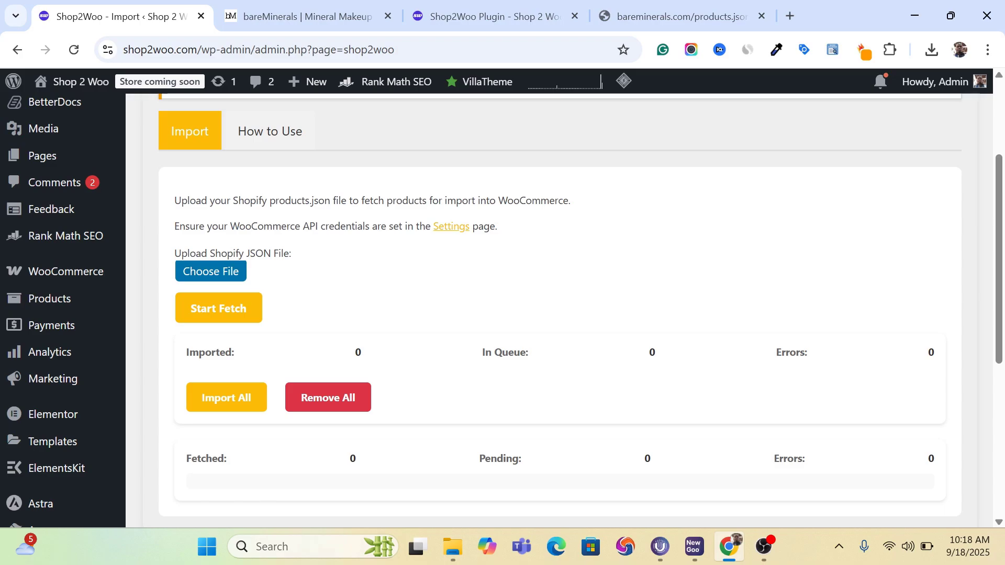
left_click(219, 308)
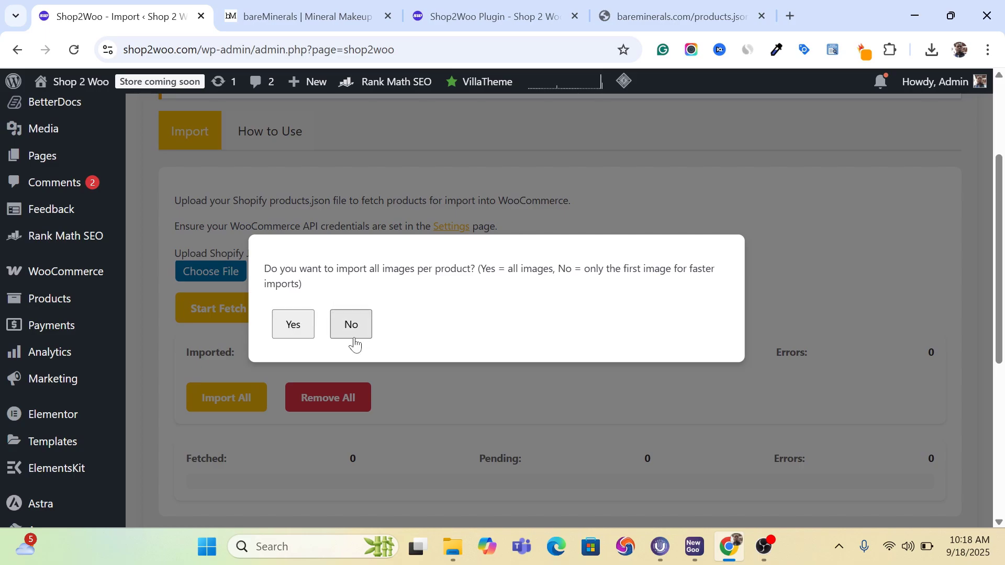
left_click(293, 335)
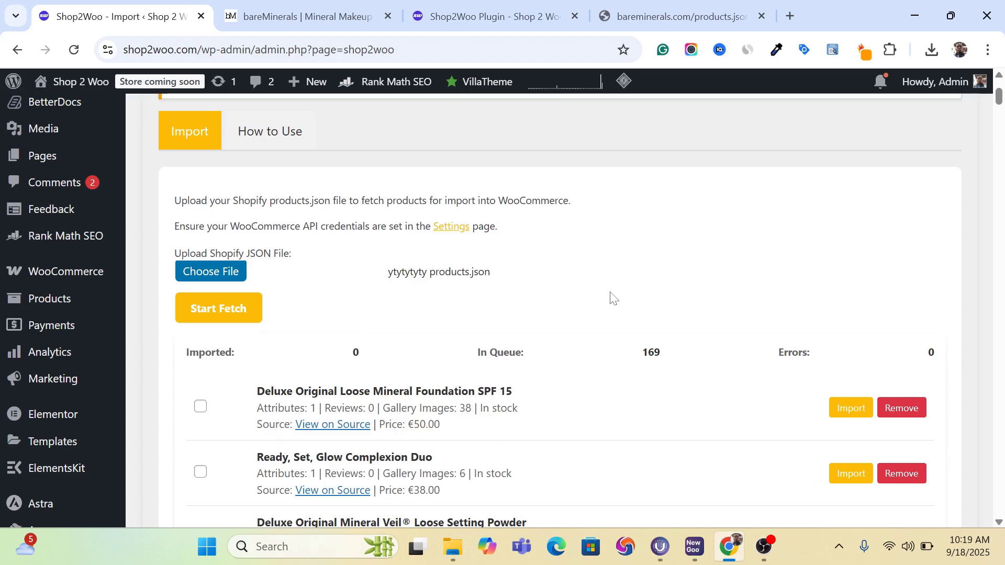
- Look through the fetched bareMinerals products, the queue and error counts, and the fetch log at the end of the list
left_click(331, 8)
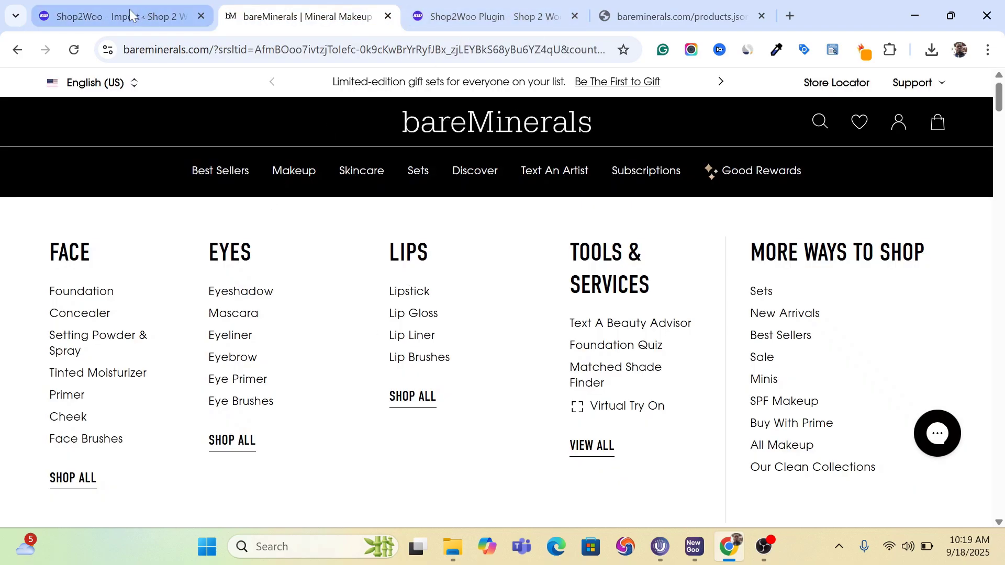
left_click(156, 17)
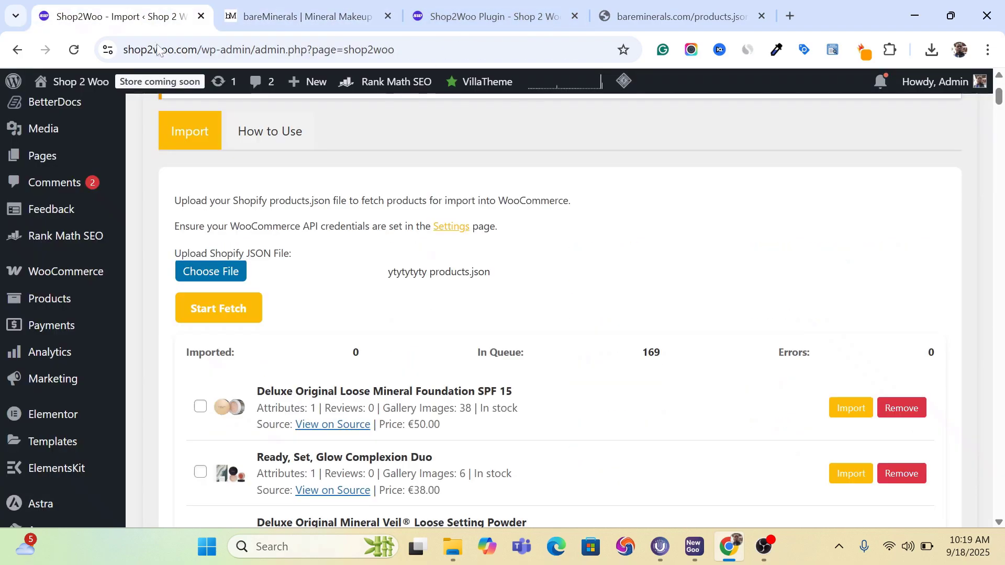
scroll(585, 400, "down", 5)
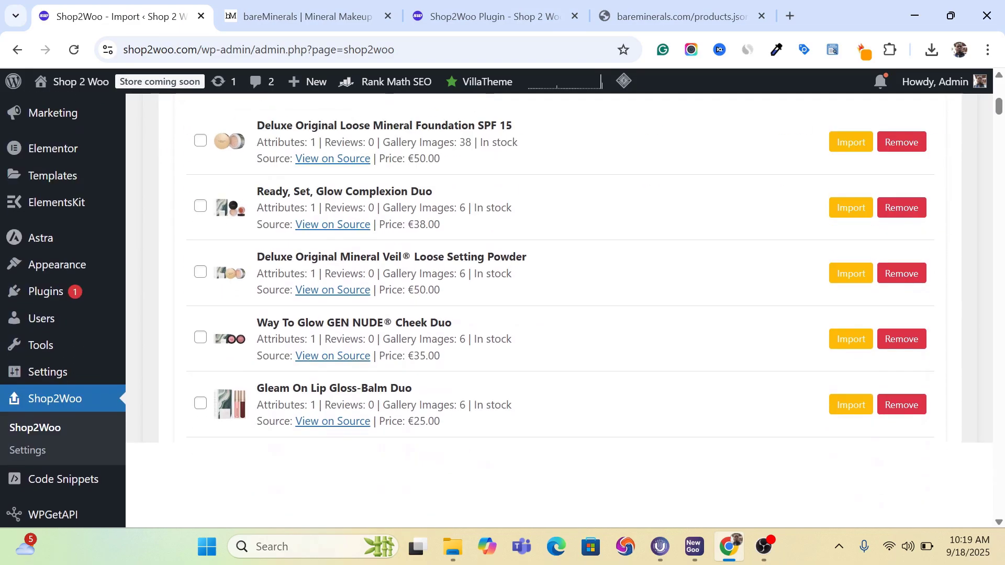
scroll(559, 310, "up", 5)
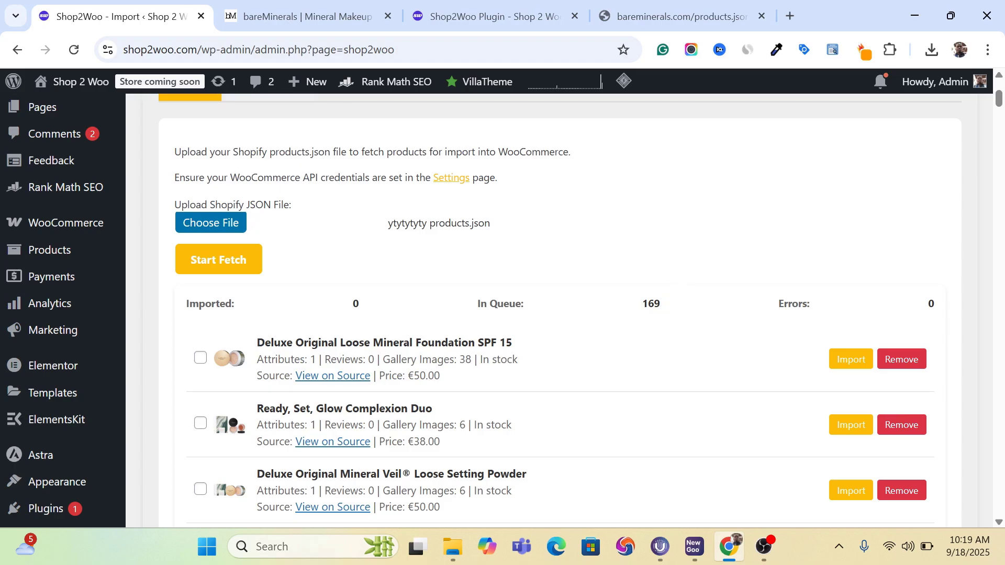
right_click(656, 304)
left_click(646, 305)
scroll(580, 377, "down", 7)
scroll(564, 309, "down", 14)
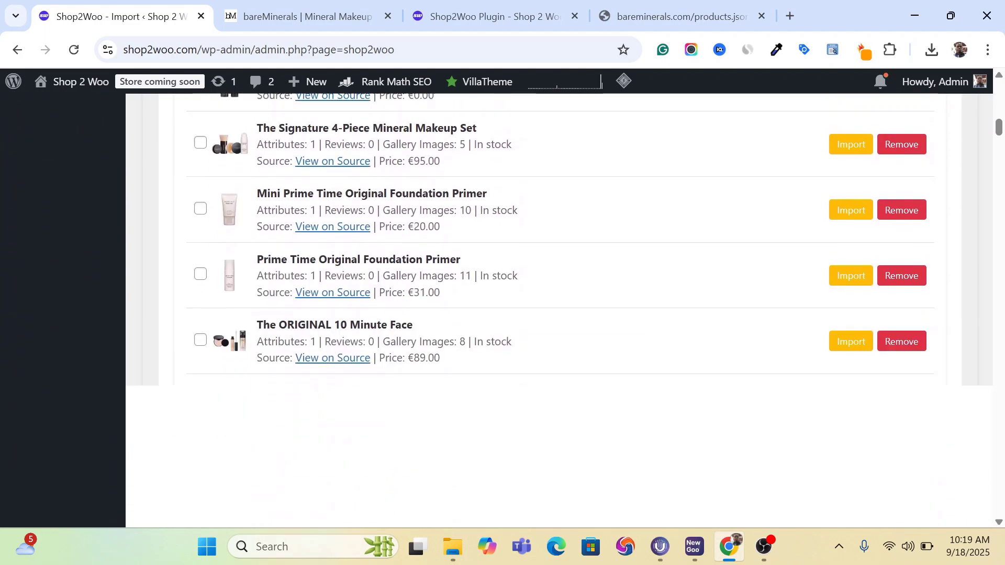
scroll(564, 309, "down", 11)
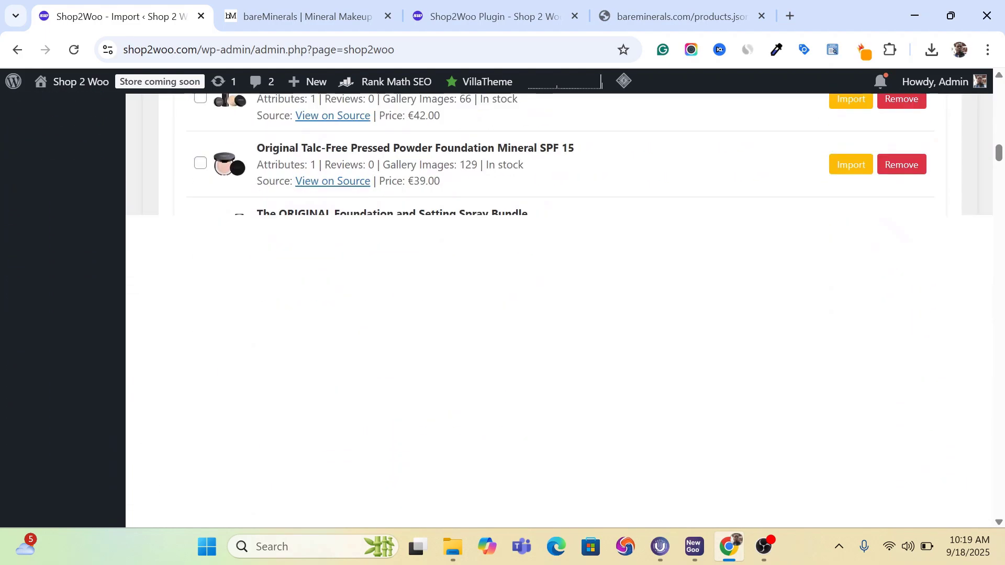
scroll(564, 309, "down", 20)
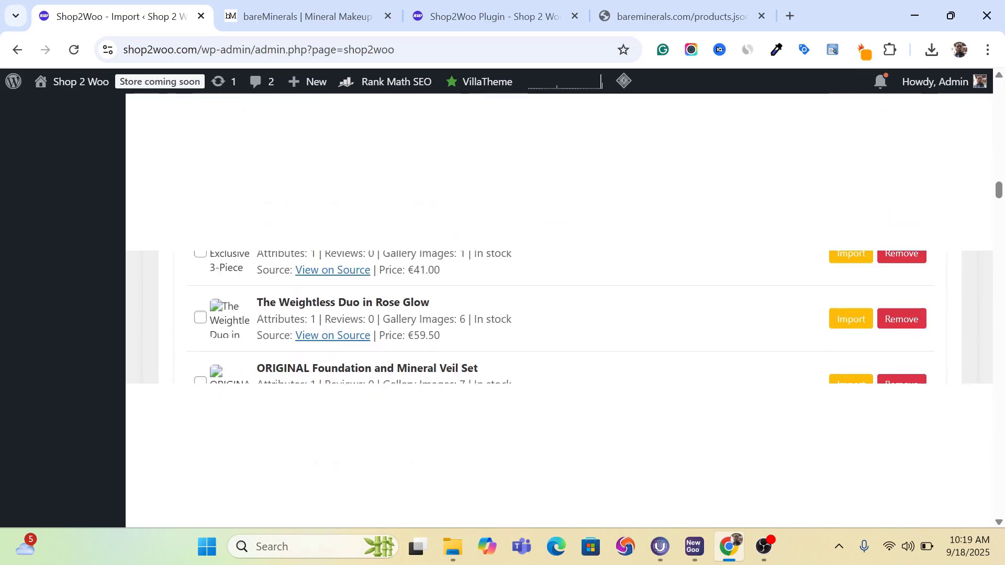
scroll(564, 309, "down", 20)
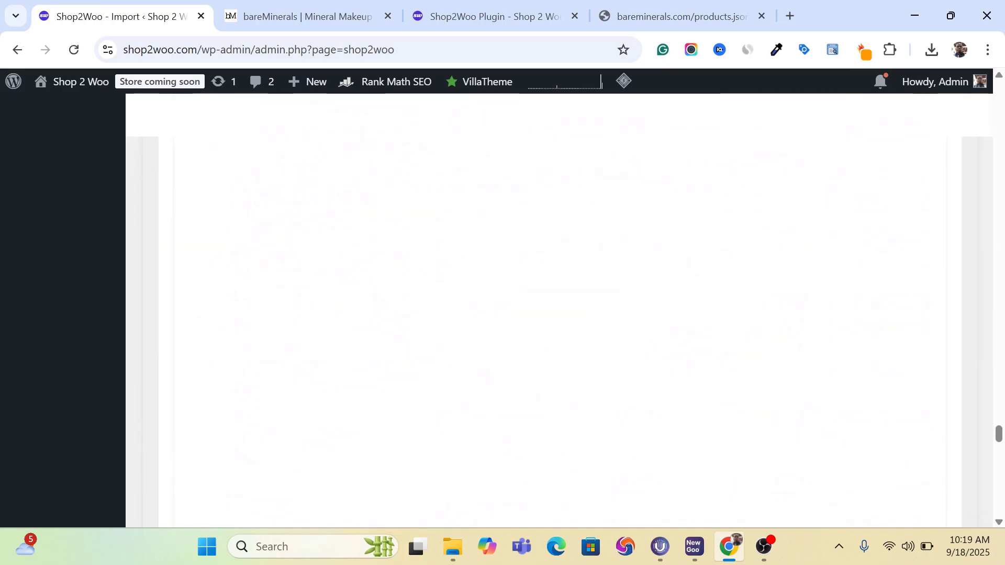
scroll(564, 308, "down", 20)
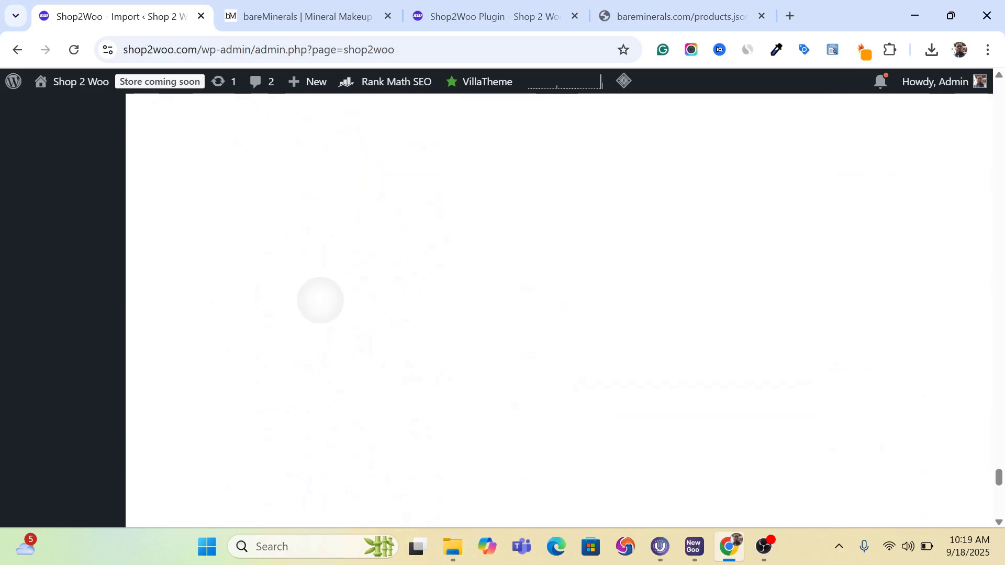
scroll(559, 309, "up", 5)
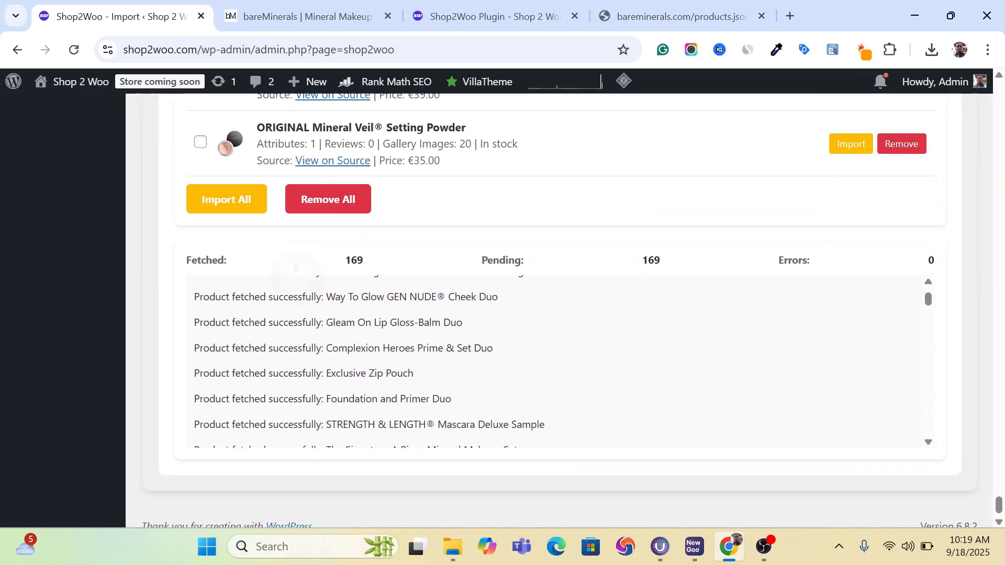
scroll(559, 309, "down", 2)
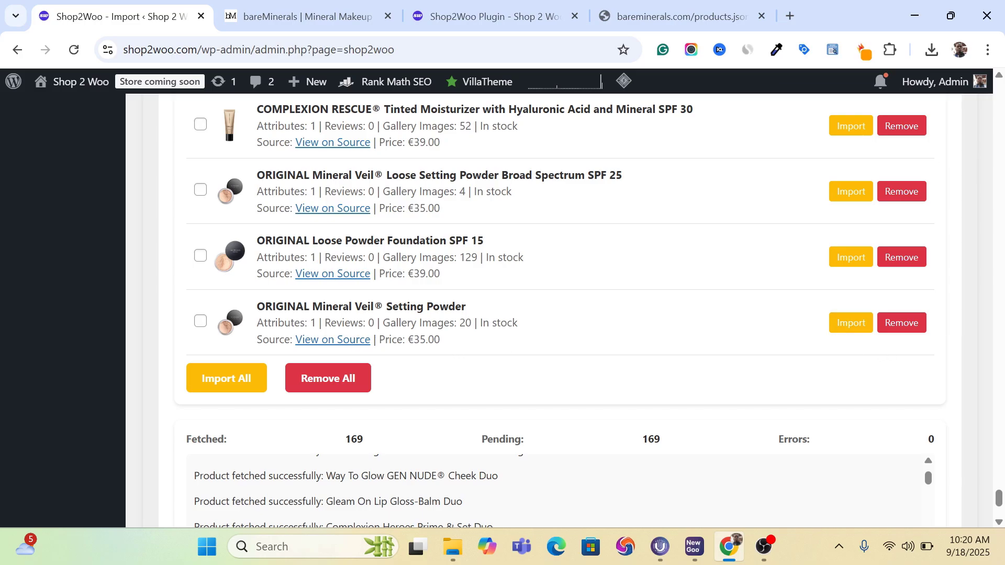
- Import only the "ORIGINAL Mineral Veil® Setting Powder" product, the last one in the fetched list, into WooCommerce
left_click_drag(257, 308, 479, 306)
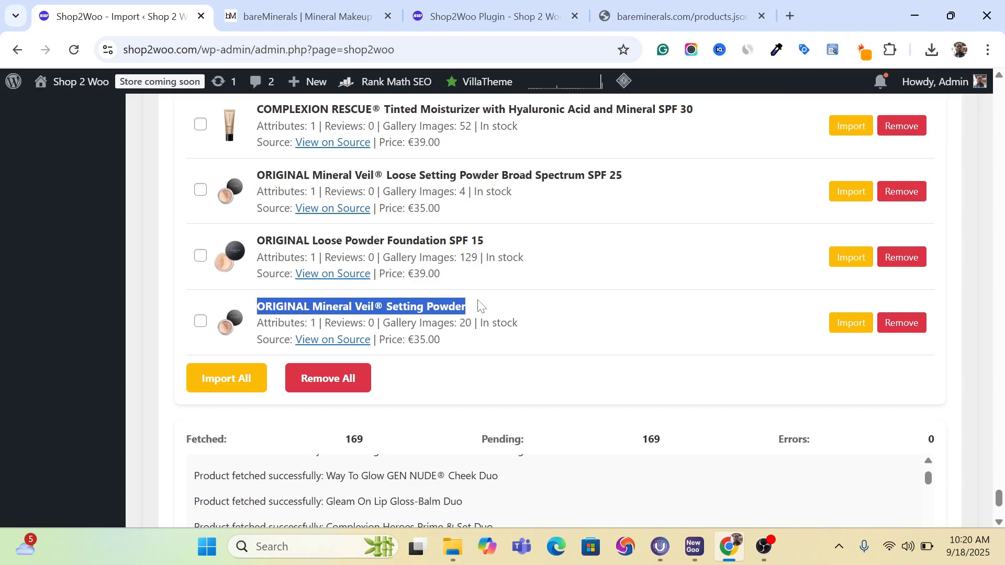
left_click(480, 306)
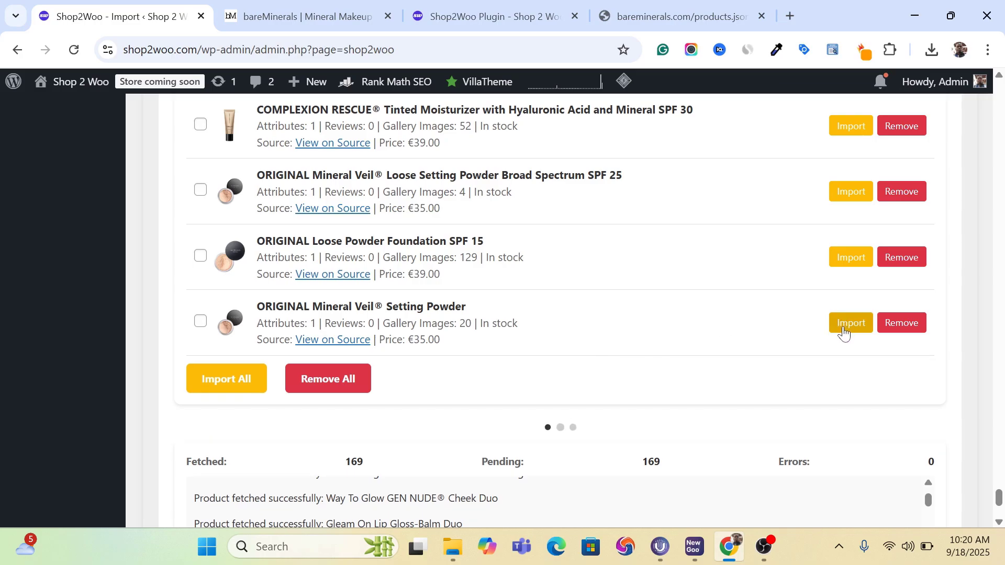
scroll(844, 332, "down", 5)
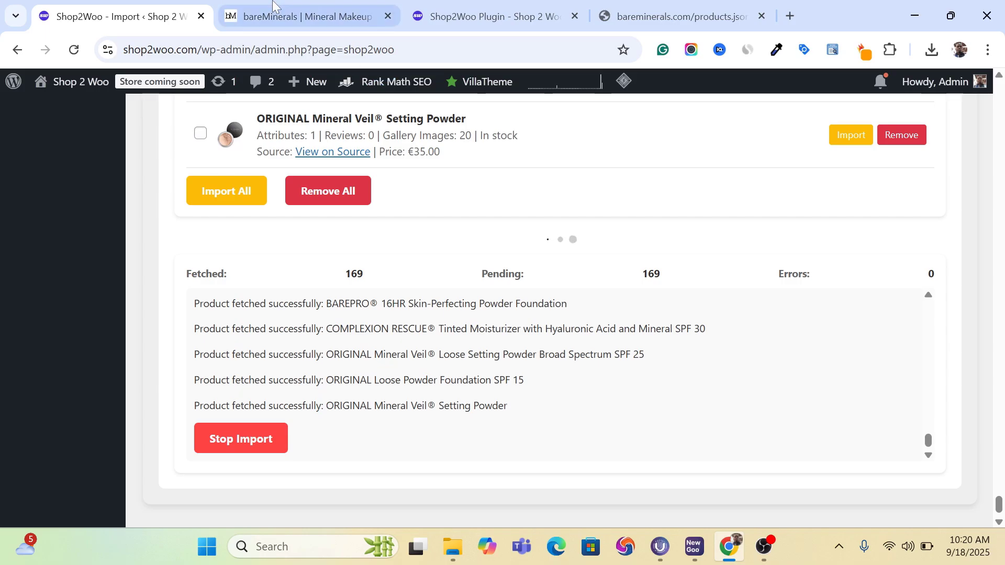
- Glance at the bareMinerals store, then check the import log entry for "ORIGINAL Mineral Veil® Setting Powder"
left_click(297, 7)
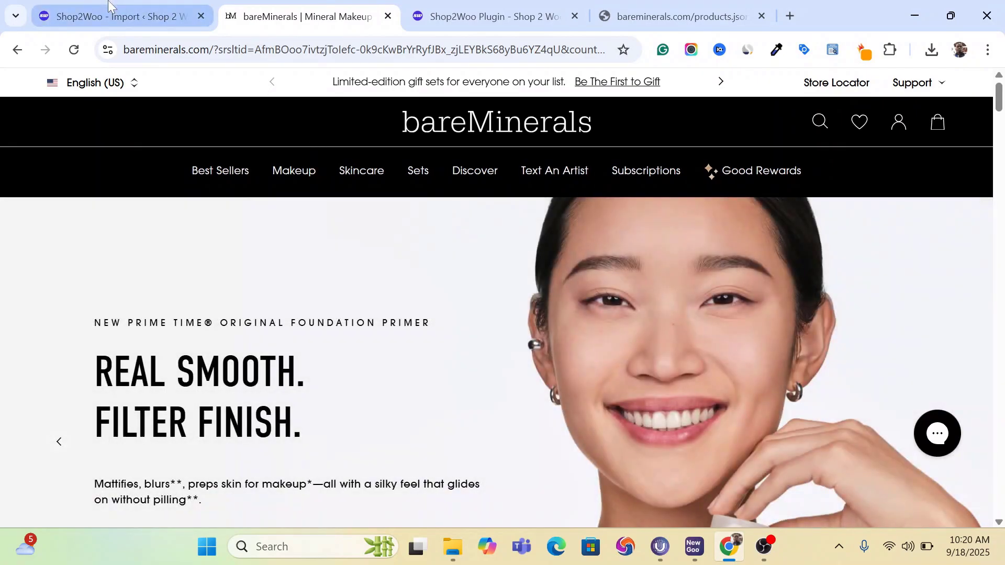
left_click(115, 16)
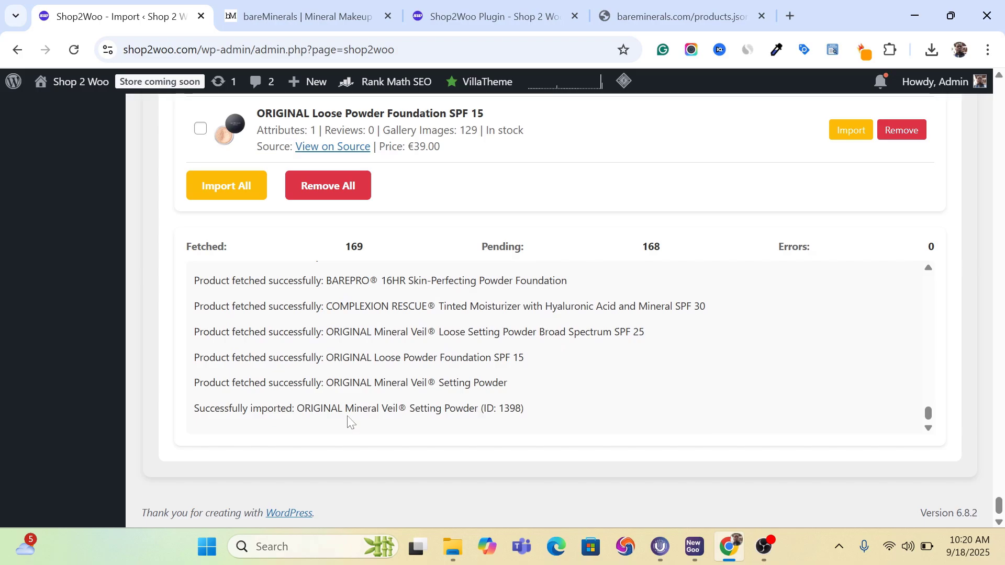
left_click_drag(534, 409, 190, 415)
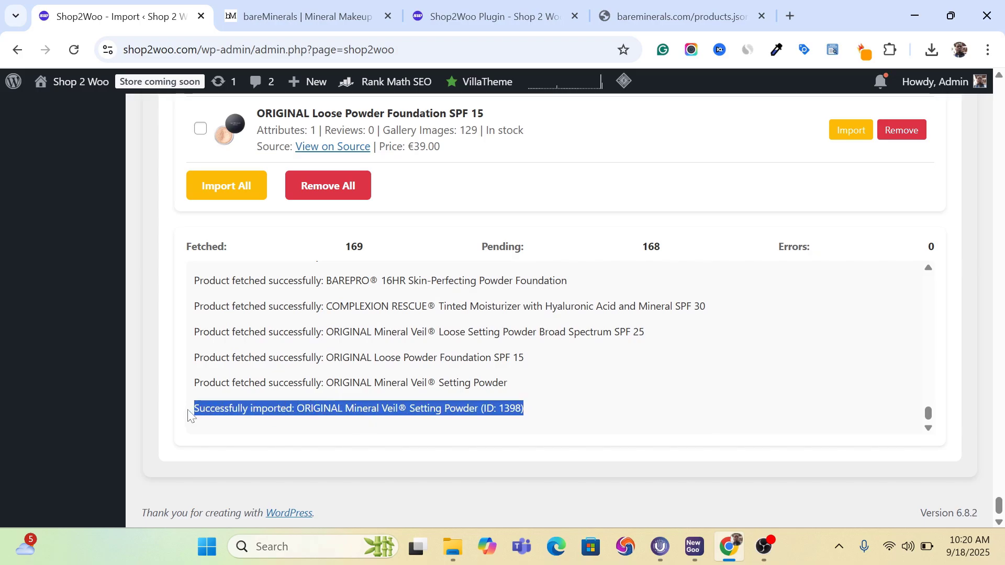
left_click(316, 422)
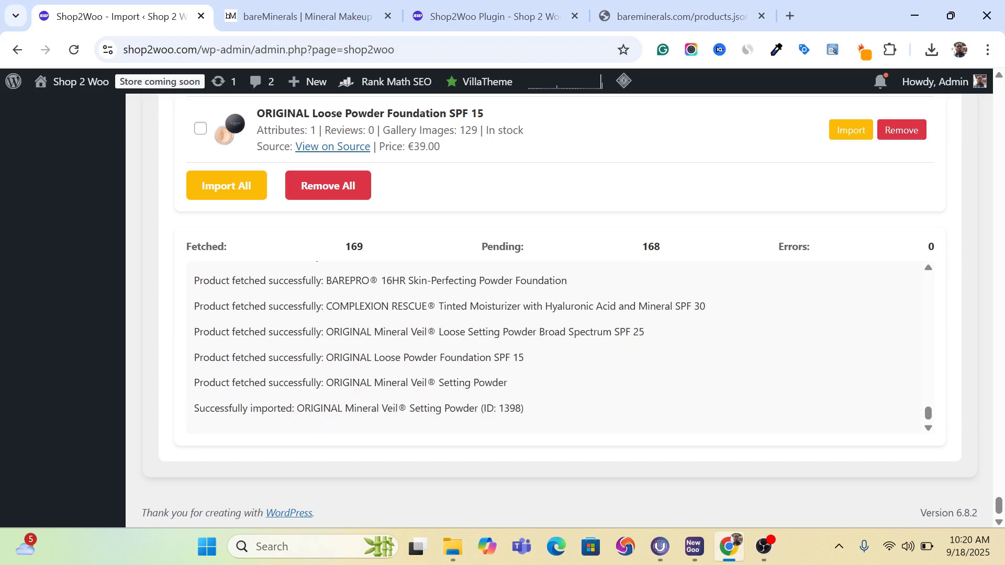
left_click_drag(294, 408, 480, 408)
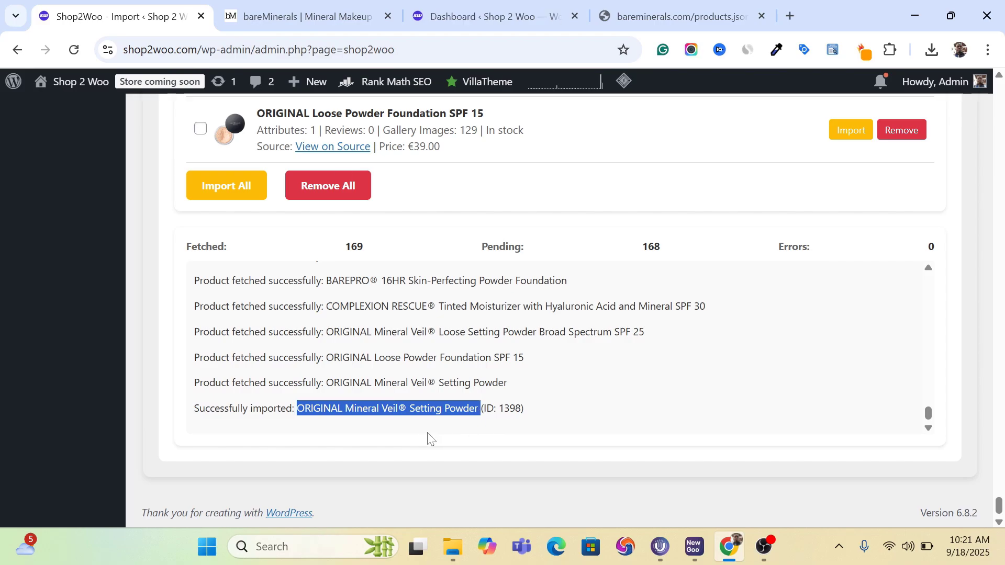
- Show all WooCommerce products in the WordPress dashboard and open "ORIGINAL Mineral Veil® Setting Powder" for editing
left_click(503, 15)
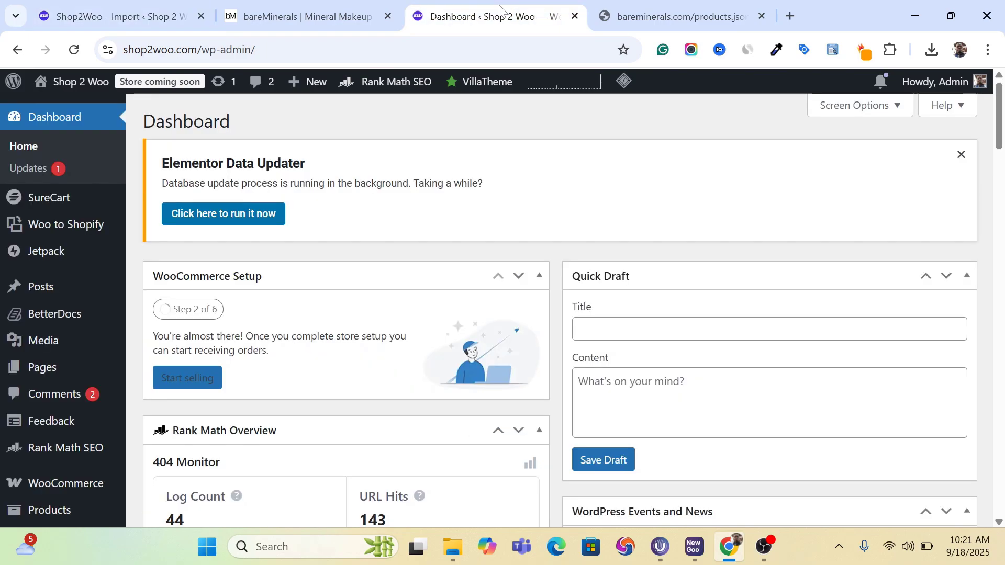
scroll(239, 265, "down", 10)
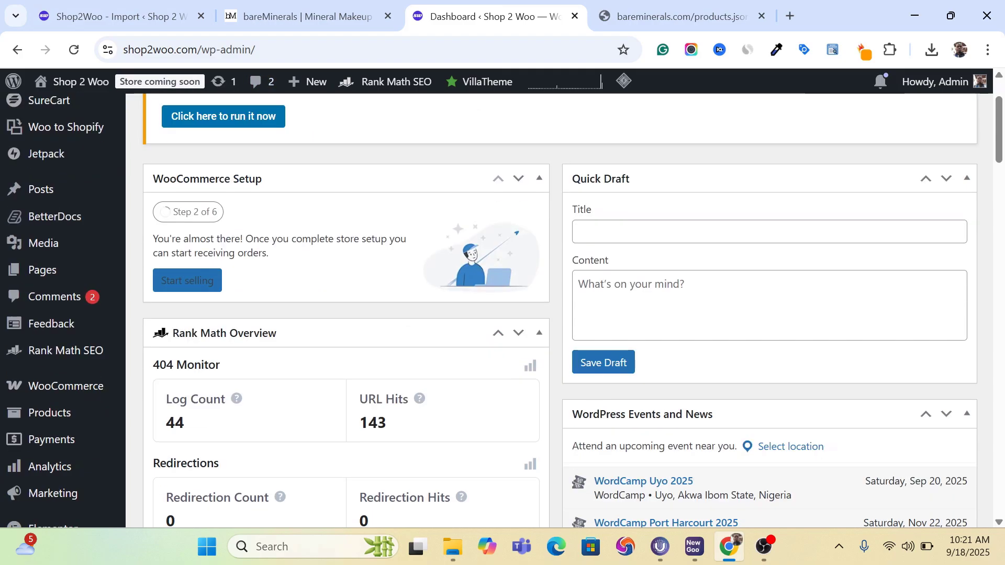
scroll(345, 309, "up", 8)
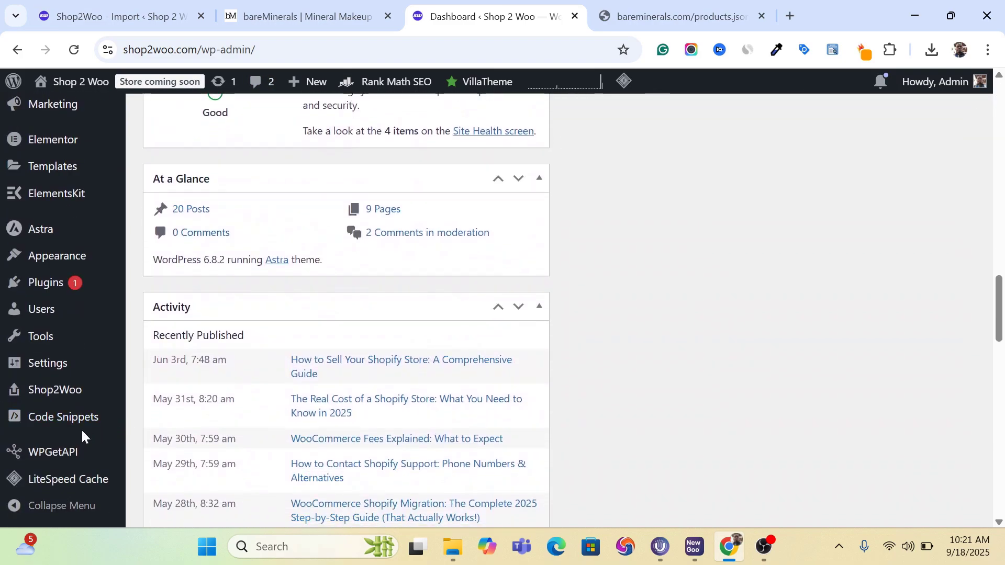
mouse_move(78, 415)
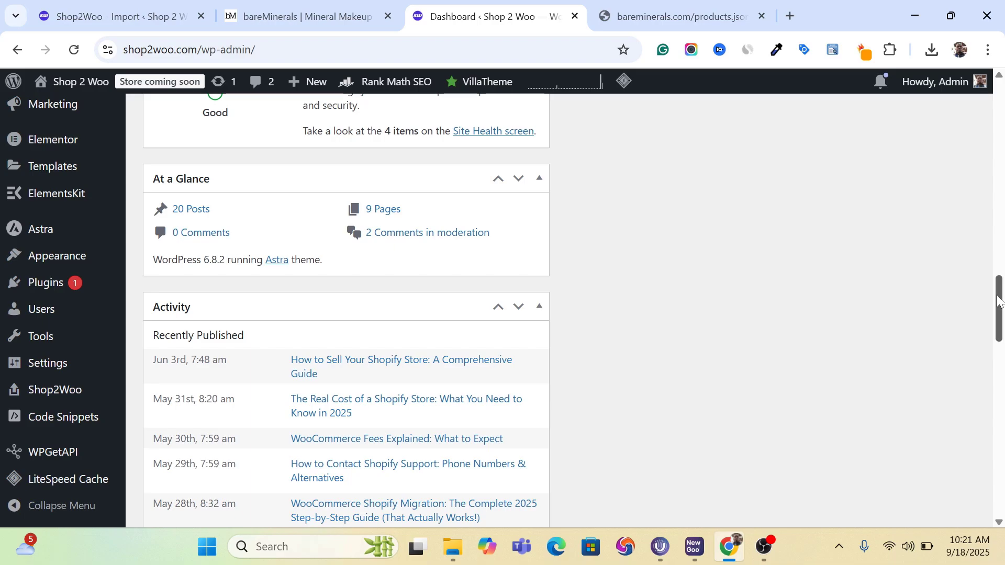
mouse_move(999, 303)
left_mouse_down()
mouse_move(997, 280)
mouse_move(994, 335)
mouse_move(981, 309)
mouse_move(975, 321)
mouse_move(971, 291)
left_mouse_up()
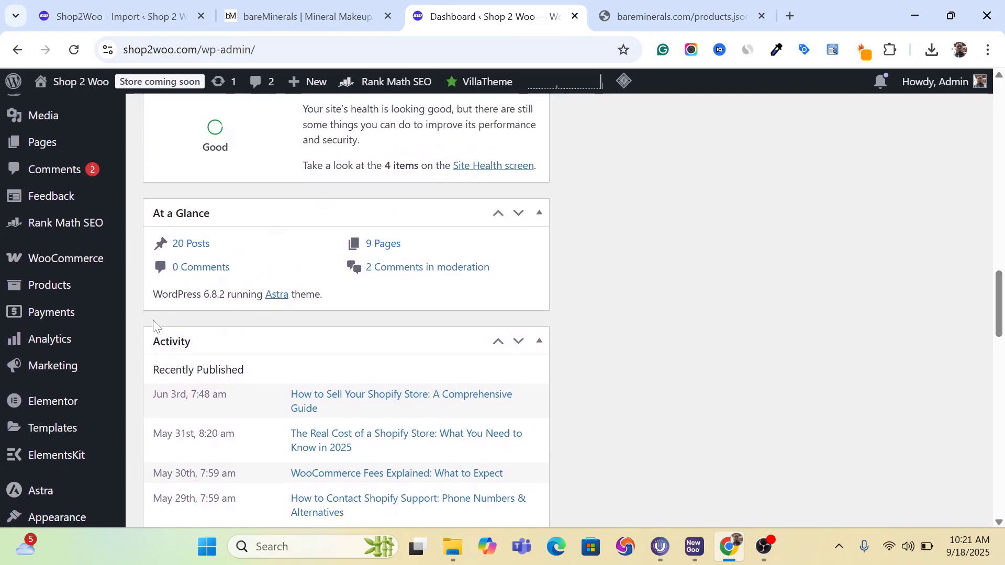
mouse_move(86, 277)
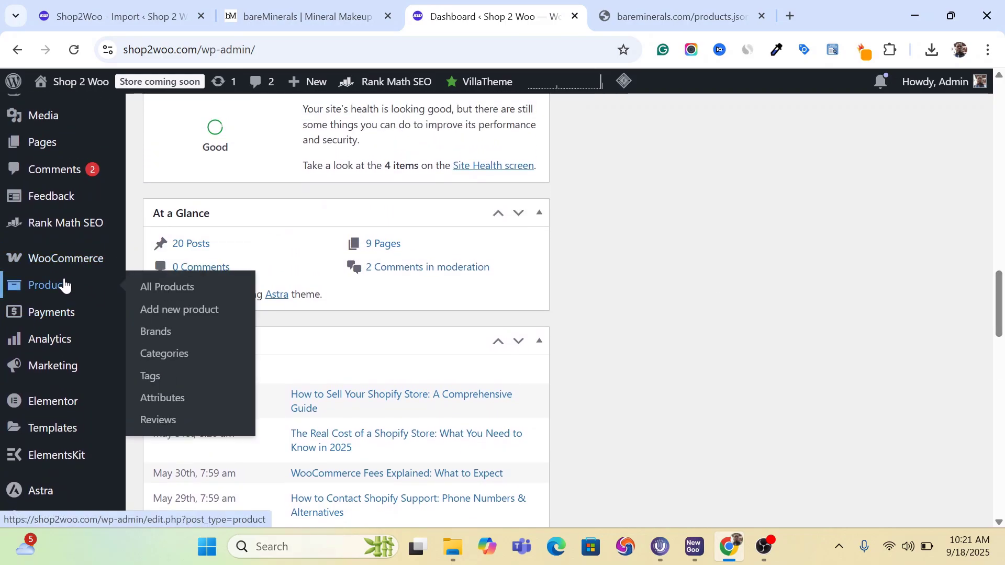
left_click(170, 288)
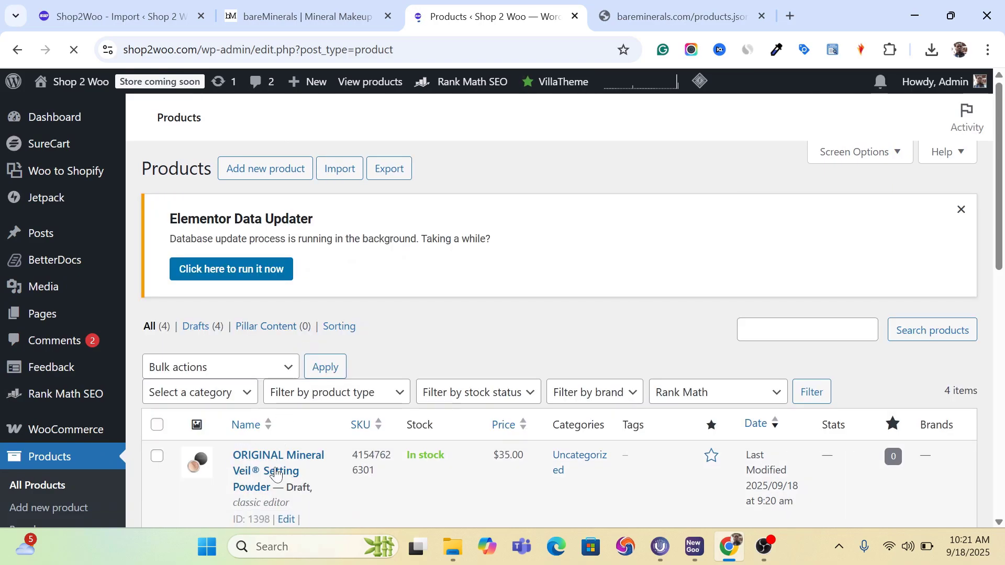
left_click(276, 473)
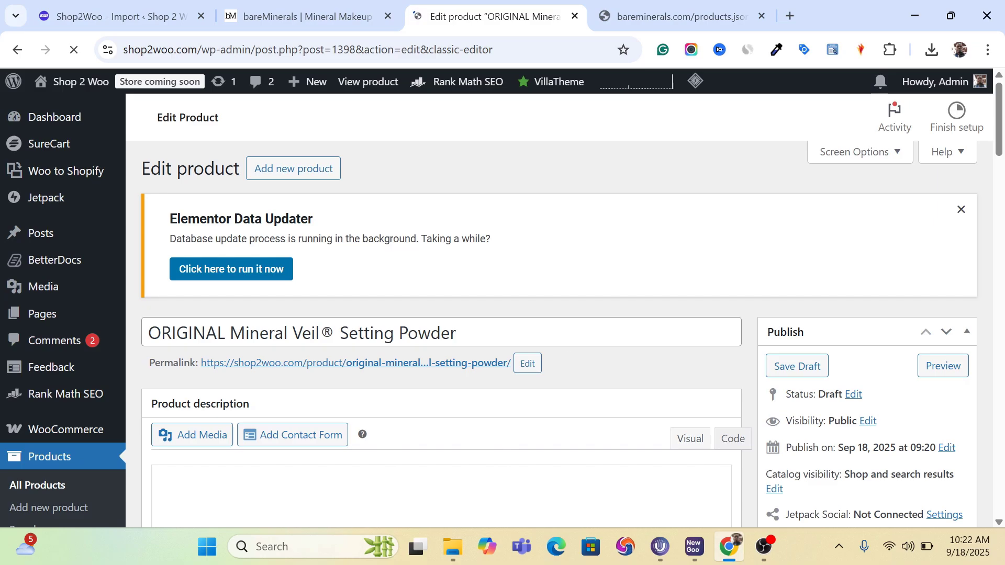
- Review the imported product's title, full description and general product data, including product type, external URL, button text and regular price
scroll(567, 351, "down", 5)
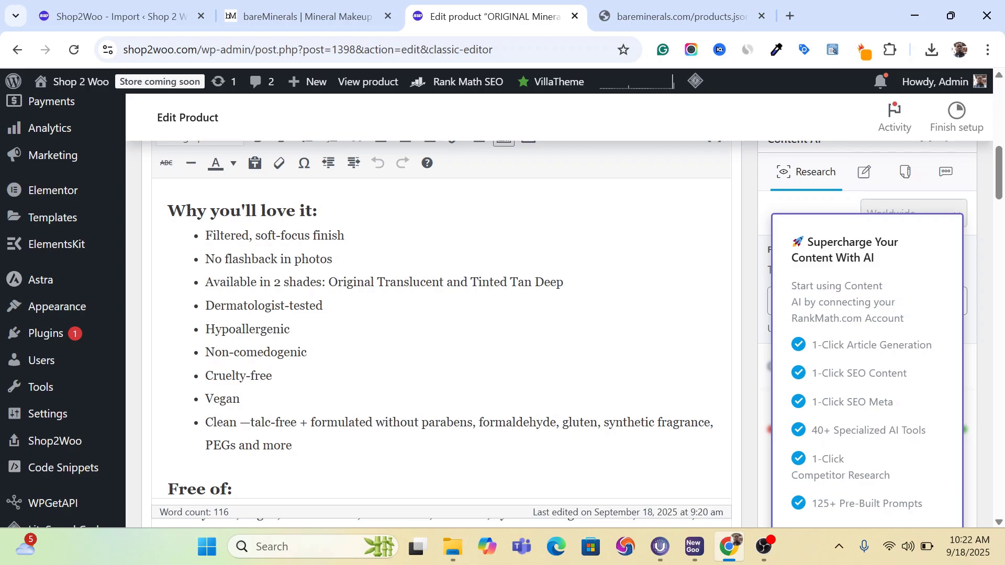
scroll(565, 314, "up", 10)
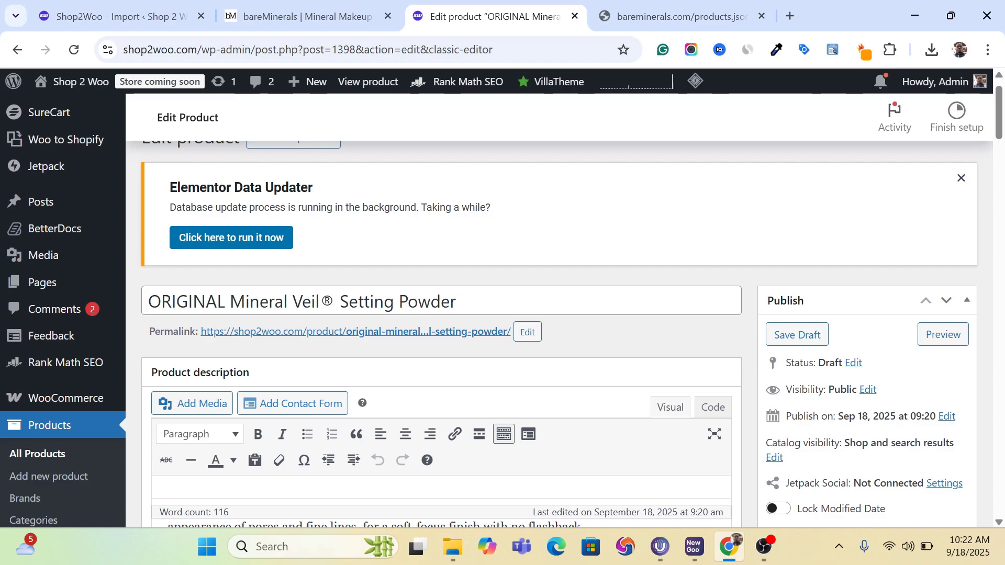
left_click(394, 301)
scroll(394, 301, "down", 6)
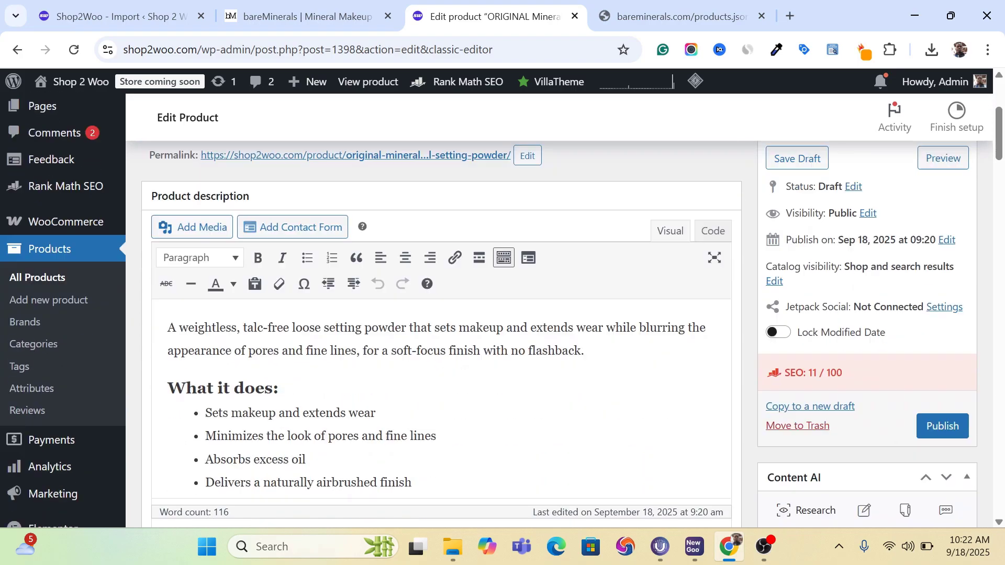
scroll(439, 335, "up", 2)
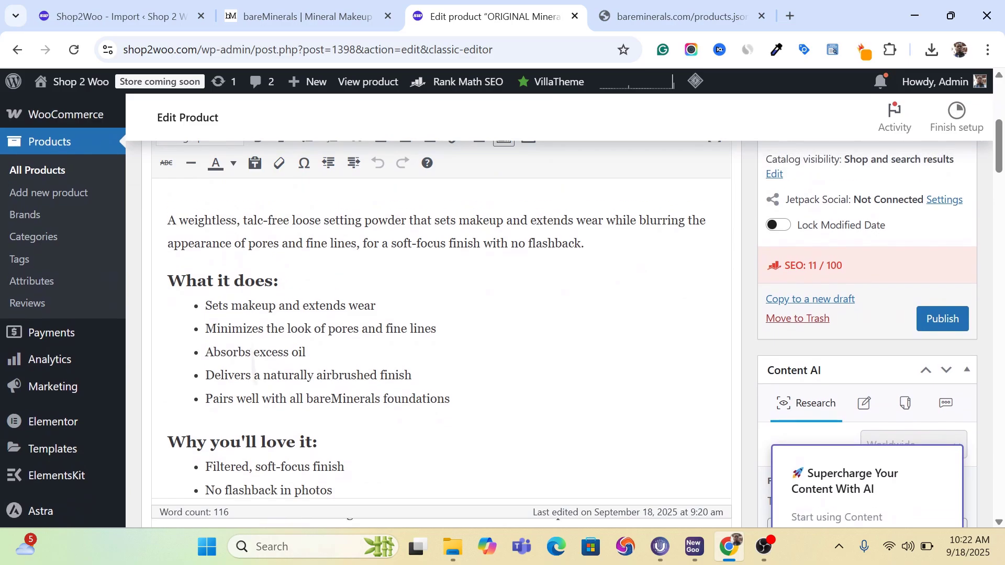
scroll(439, 335, "down", 6)
scroll(439, 334, "down", 10)
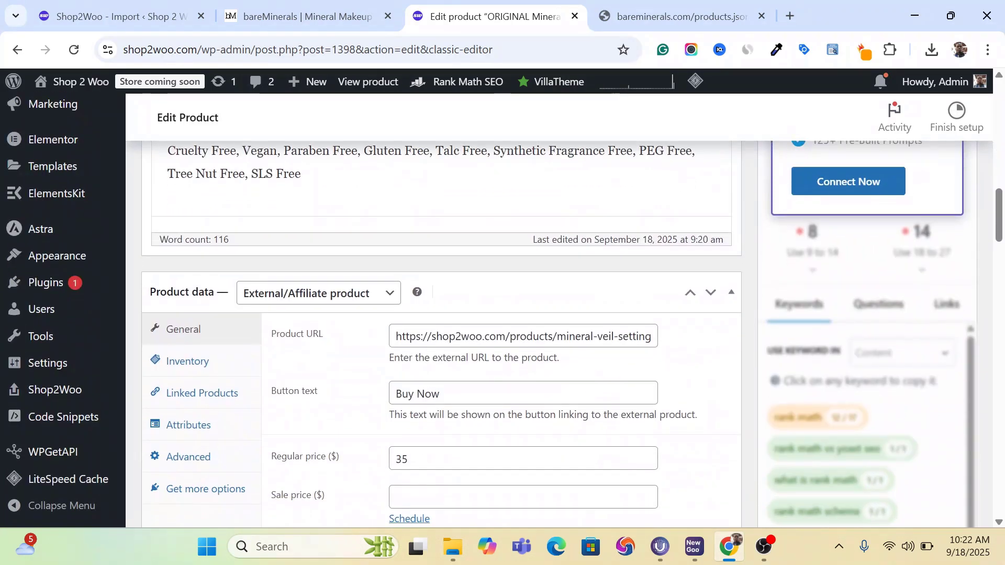
scroll(439, 334, "down", 8)
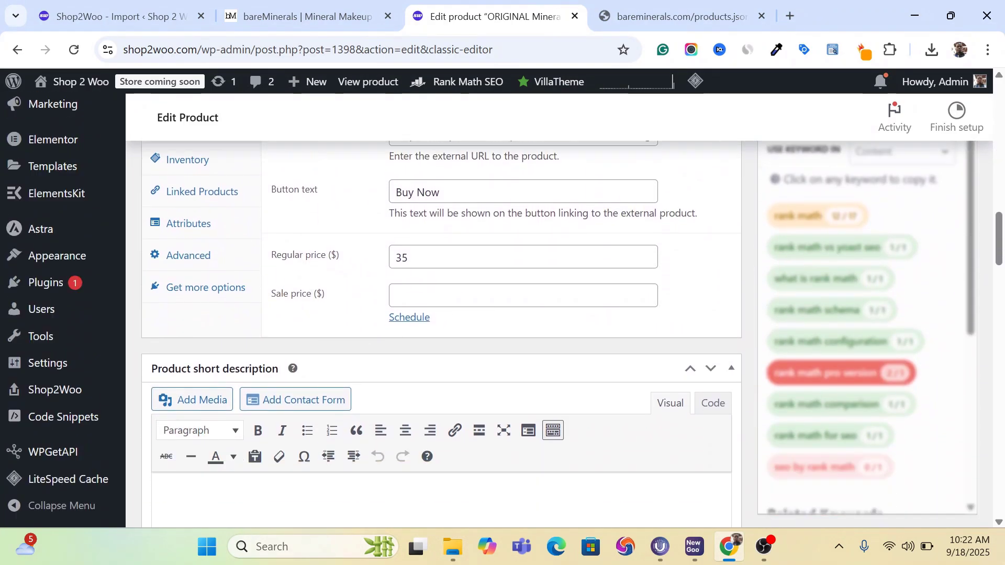
- Check the imported product's short description, SEO preview, main product image and gallery images, and return to the product title
scroll(440, 335, "up", 3)
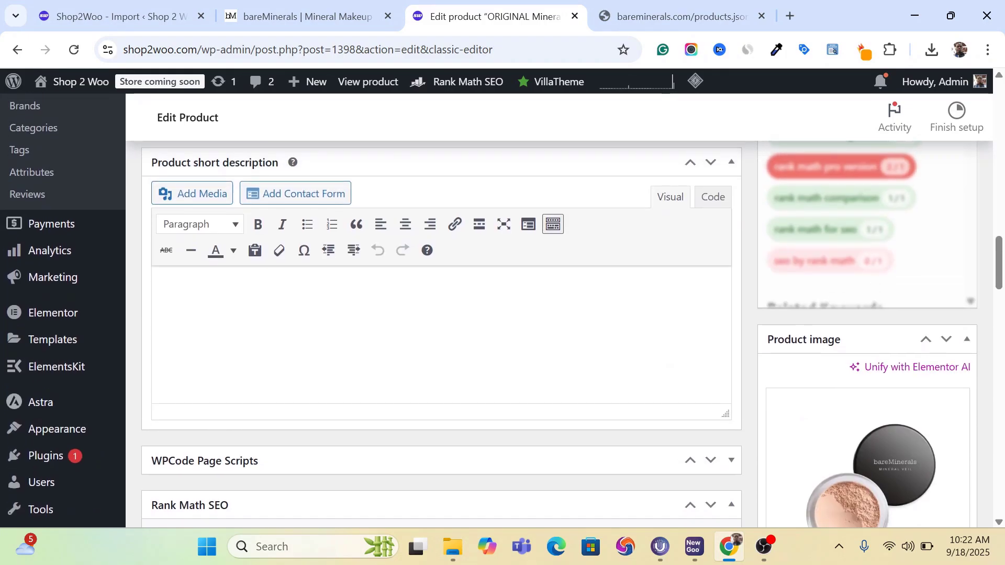
scroll(440, 334, "down", 7)
scroll(784, 222, "up", 2)
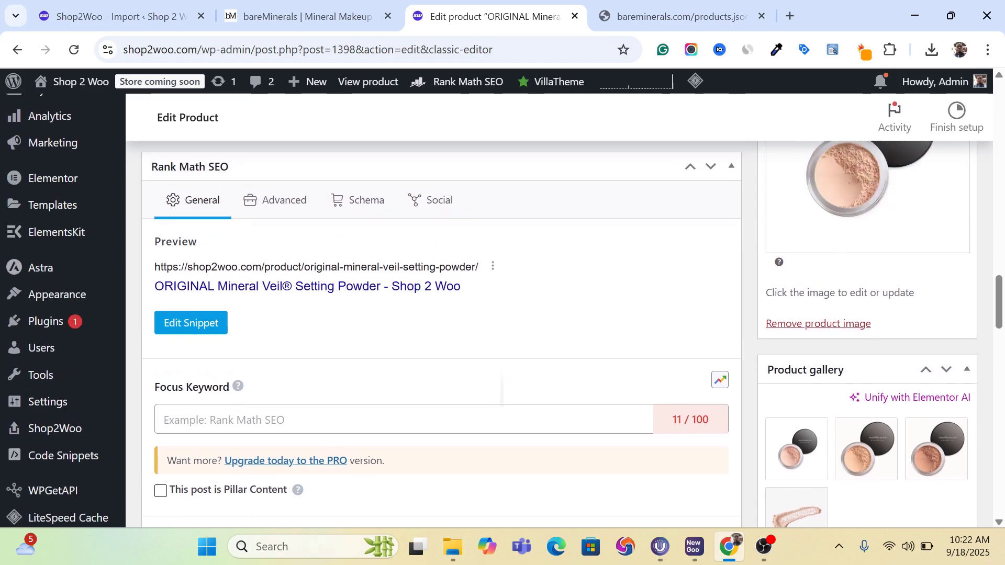
scroll(785, 221, "up", 1)
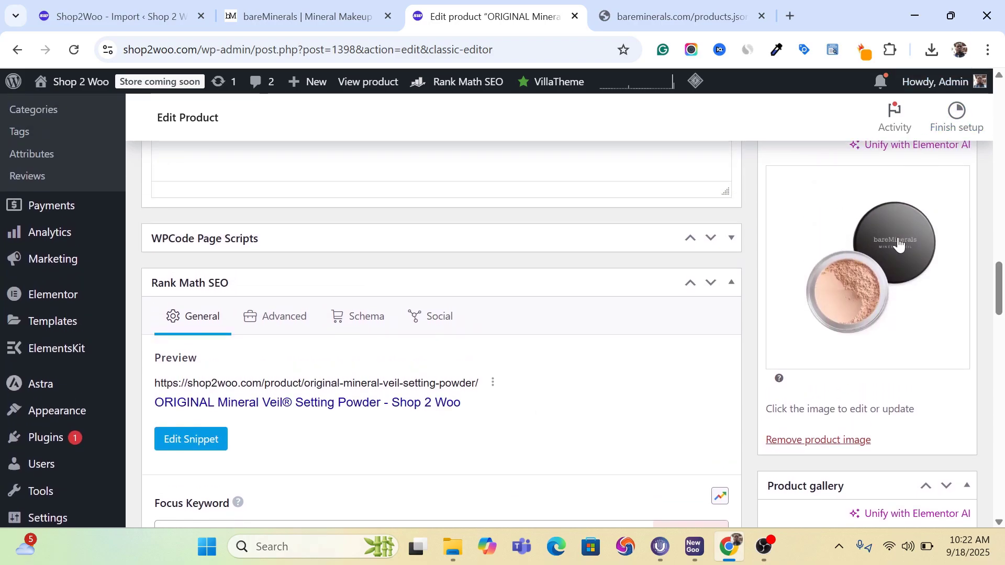
scroll(925, 178, "up", 1)
scroll(925, 177, "down", 4)
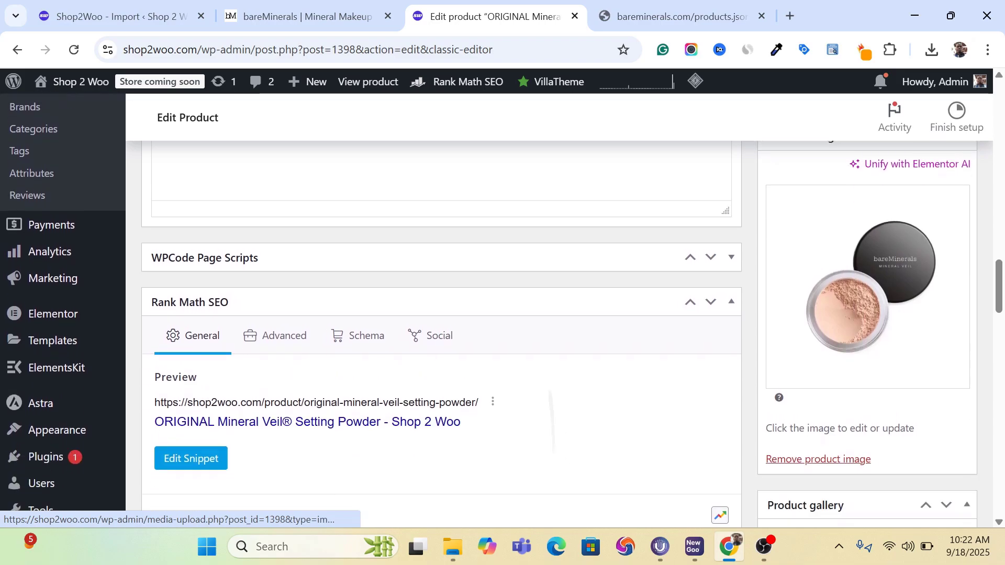
scroll(889, 173, "down", 1)
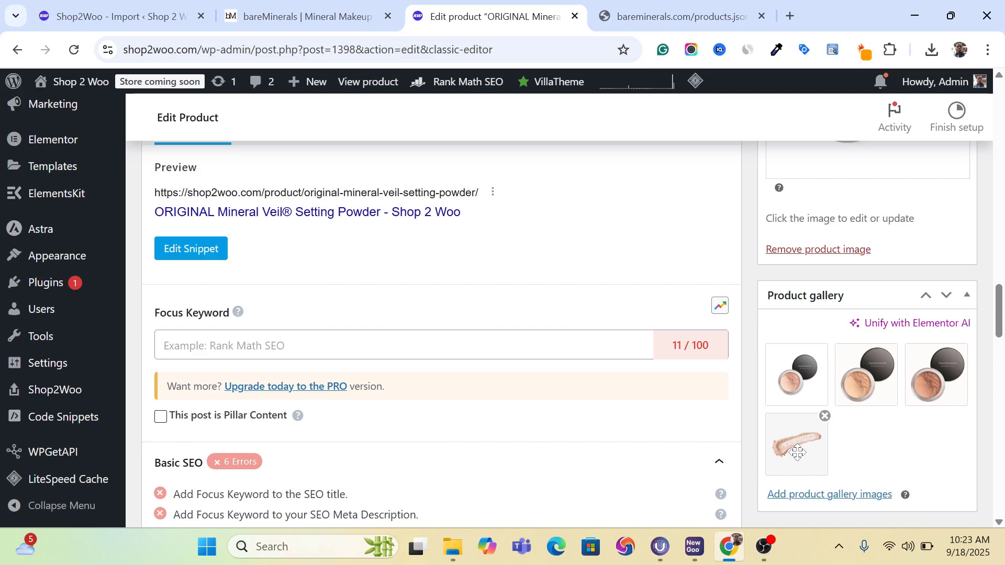
scroll(797, 452, "up", 15)
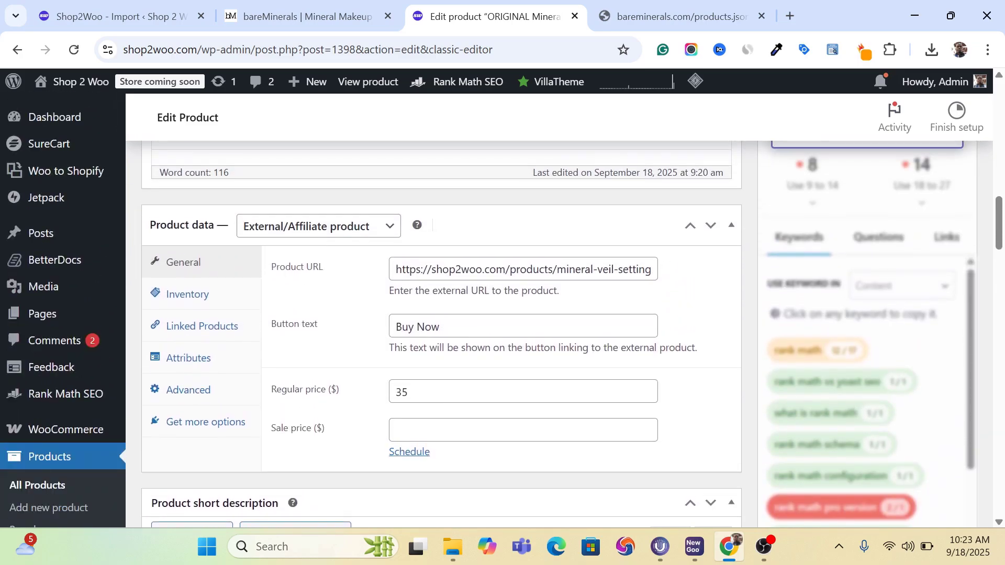
scroll(654, 198, "up", 15)
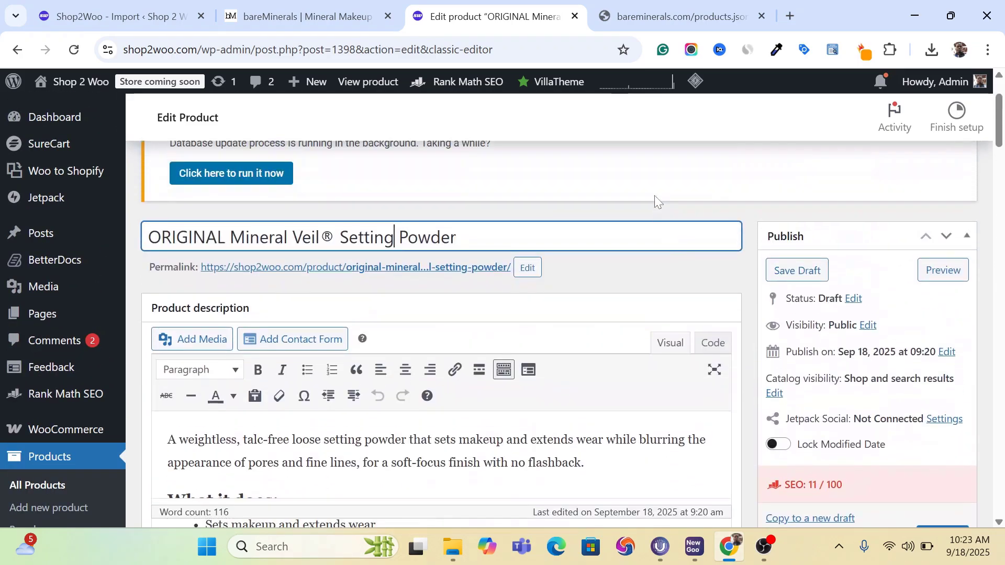